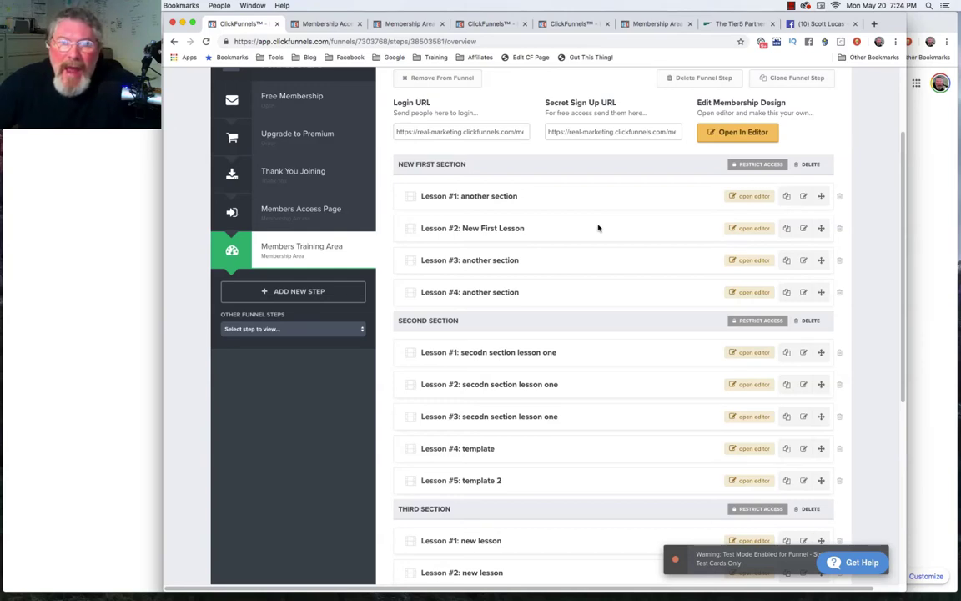
Step: Switch to the Membership Access tab showing the 'Log Into Your Account' login form
scroll(597, 228, "up", 2)
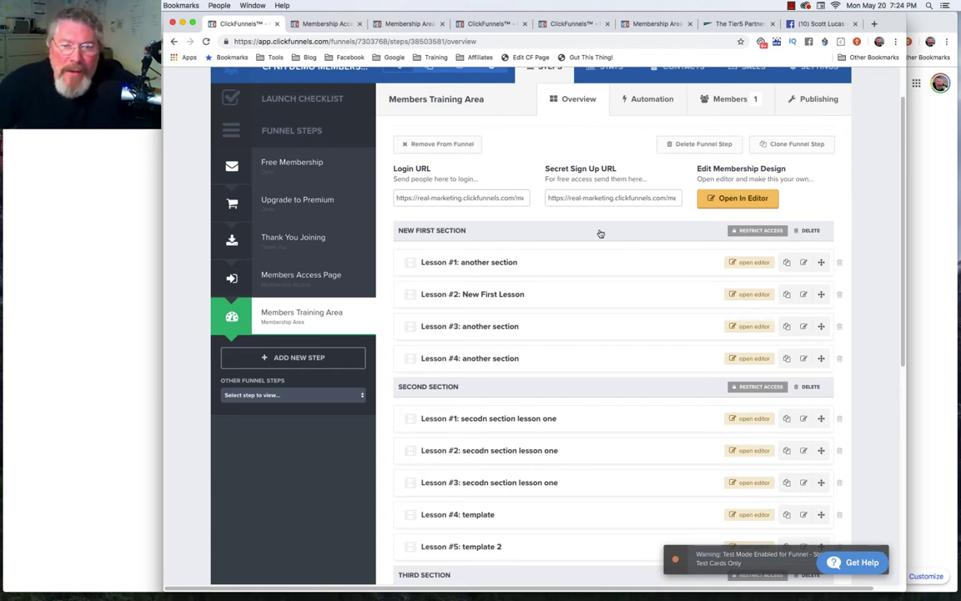
left_click(327, 25)
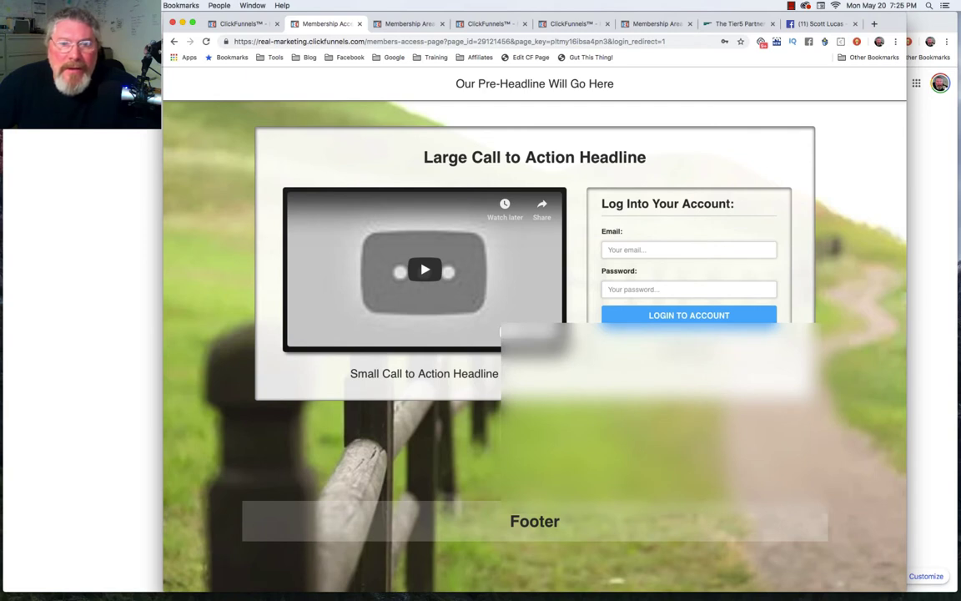
Step: Open and close Chrome DevTools, then return to the Members Training Area overview
key("super+alt+i")
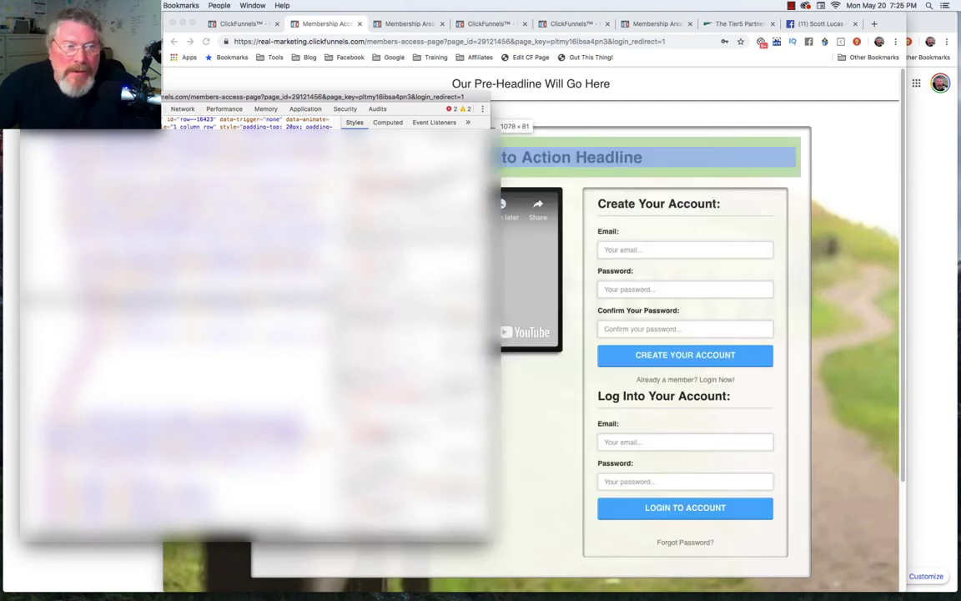
key("super+alt+i")
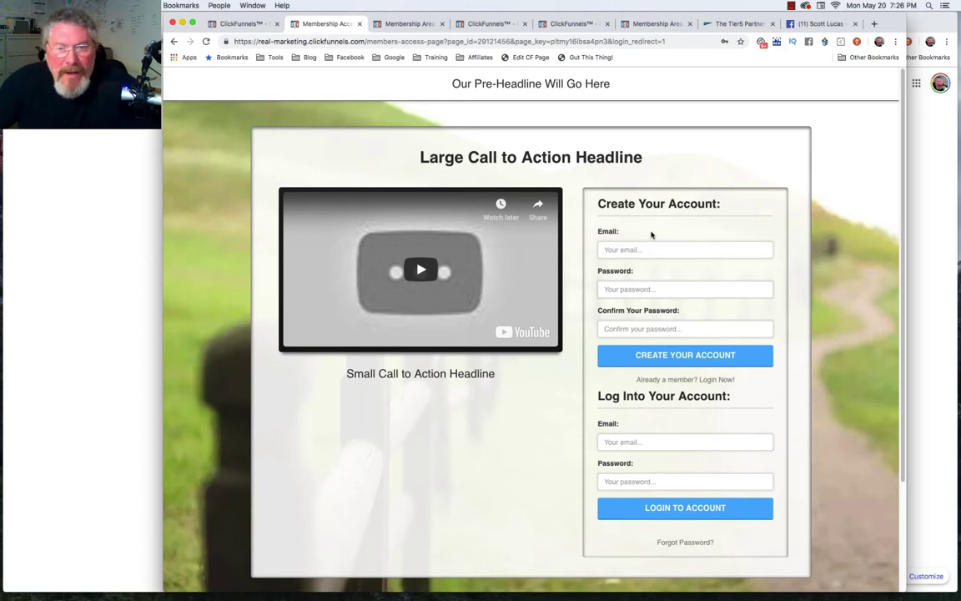
left_click(248, 25)
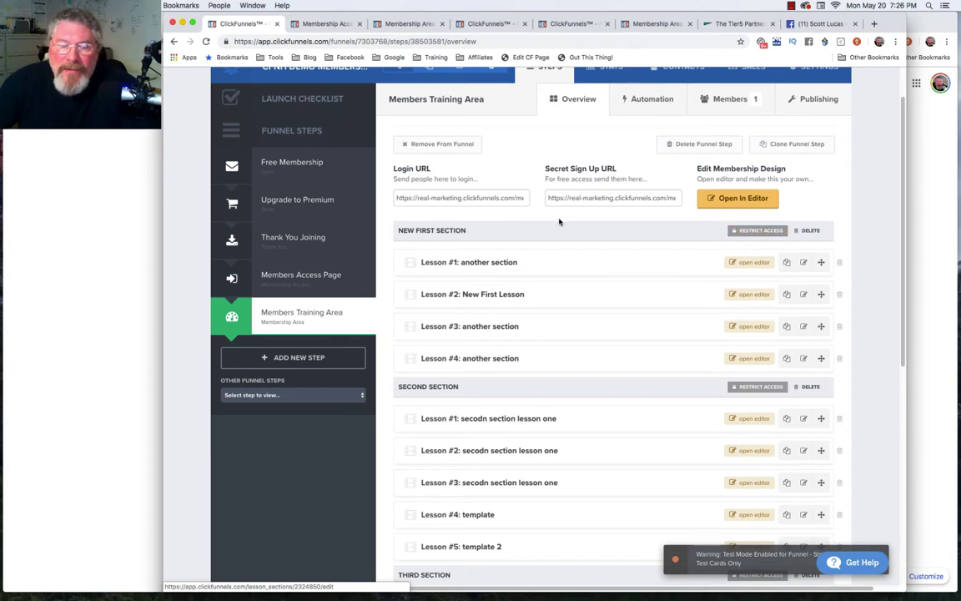
Step: Prefix the first section's name with 'FREE - ' to make 'FREE - New First Section' and save
left_click(410, 210)
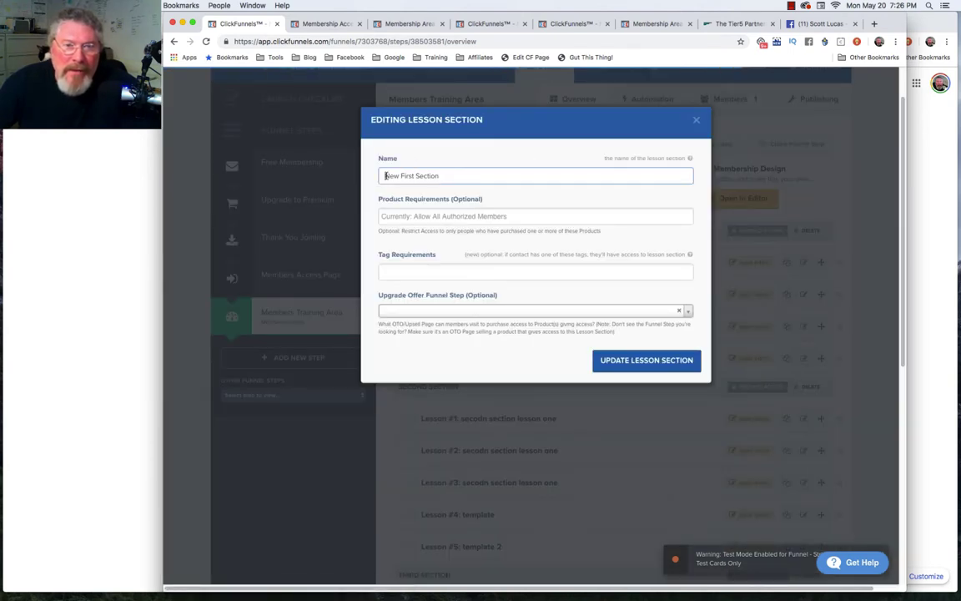
left_click(384, 176)
type("FRE")
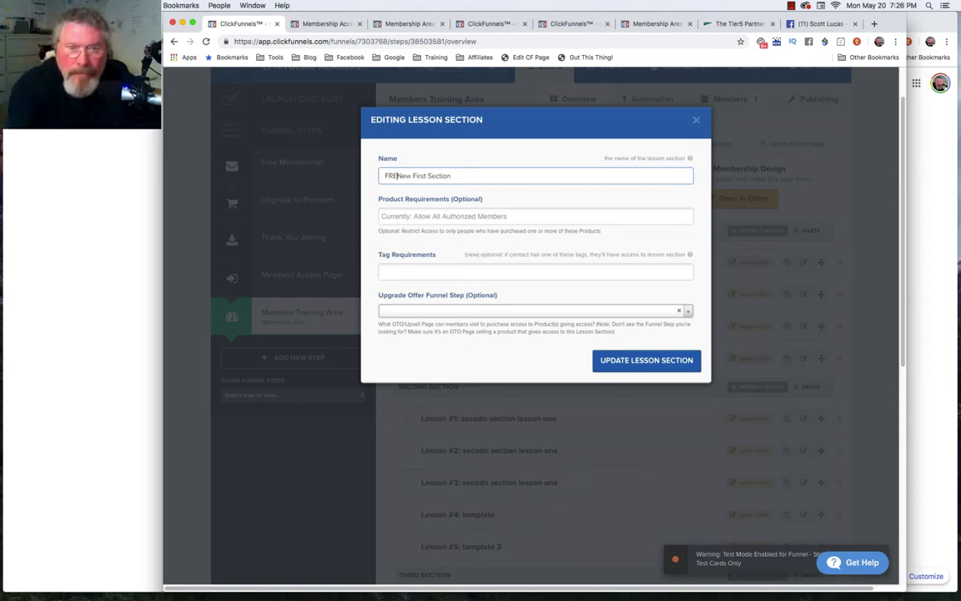
type("E -")
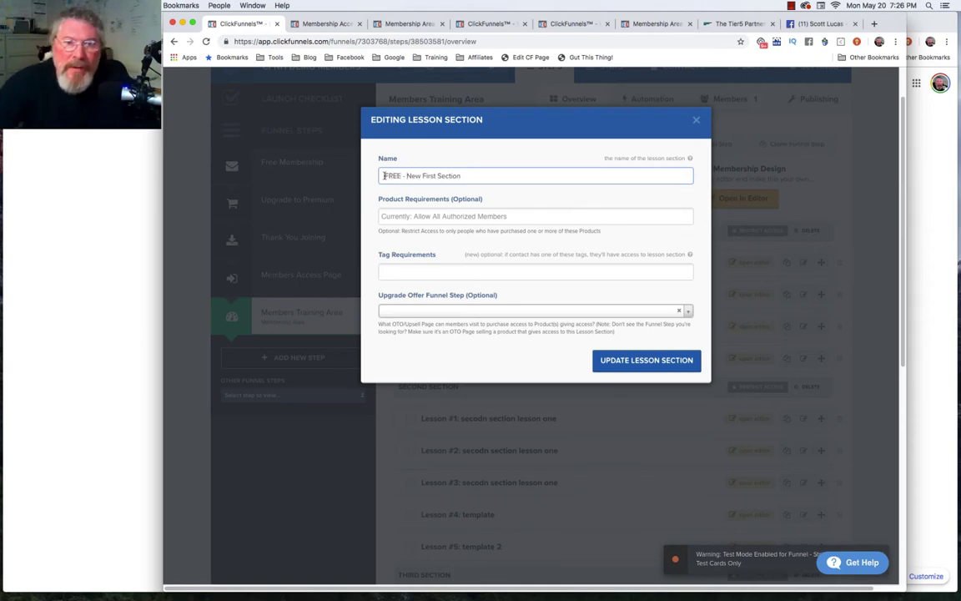
left_click(611, 361)
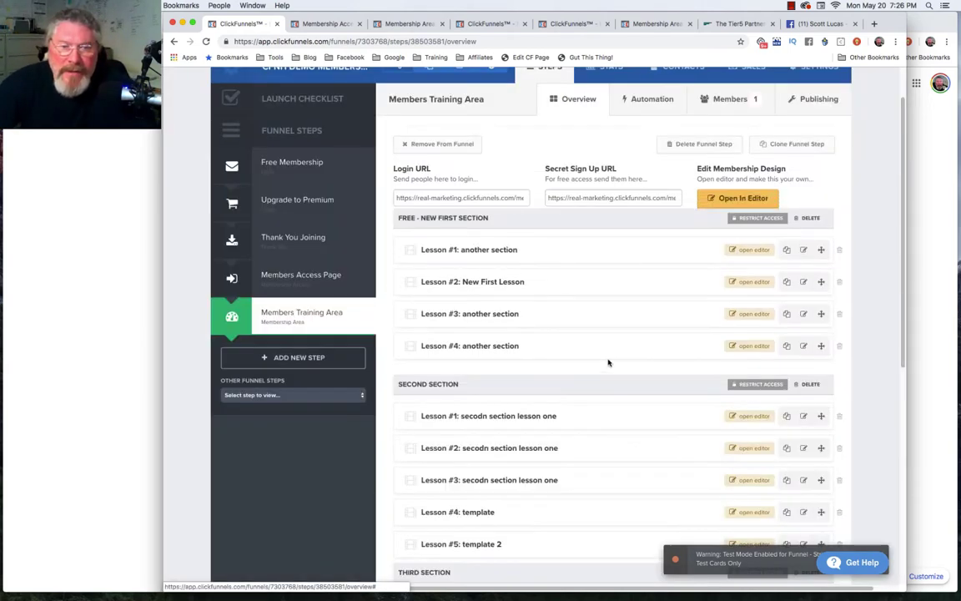
left_click(759, 230)
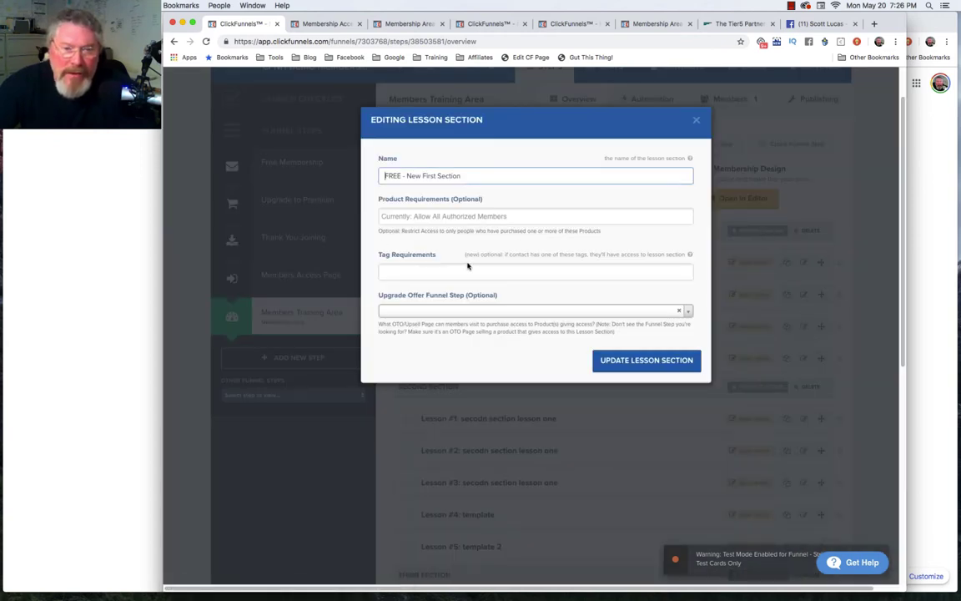
left_click(695, 121)
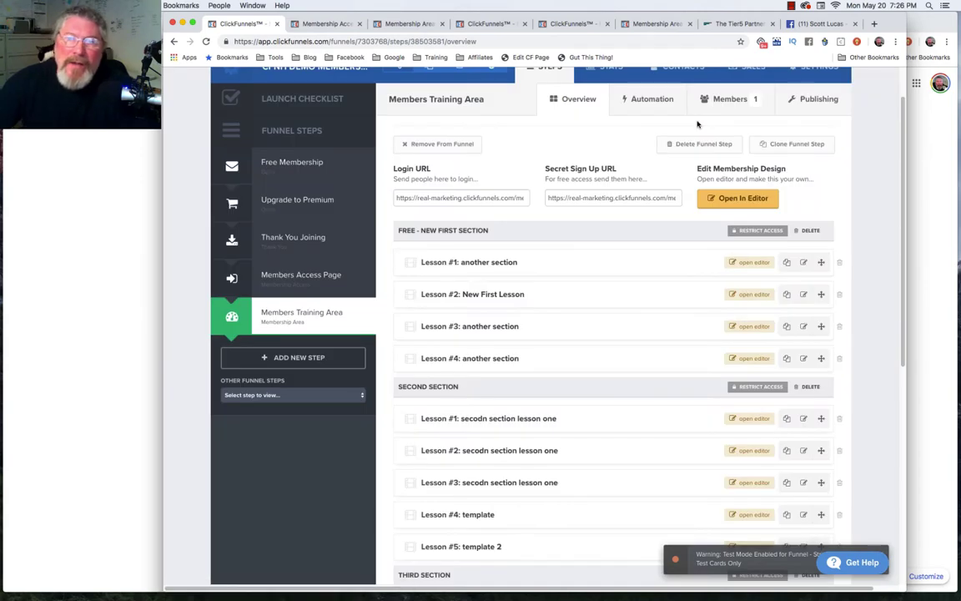
scroll(645, 250, "down", 2)
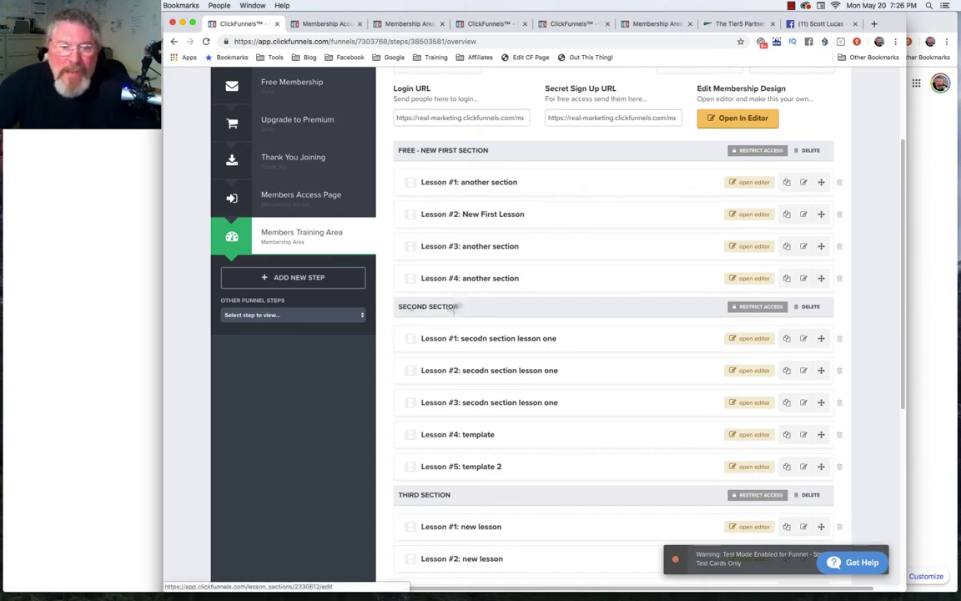
Step: Add Premium Membership as the Second Section's product requirement
left_click(760, 308)
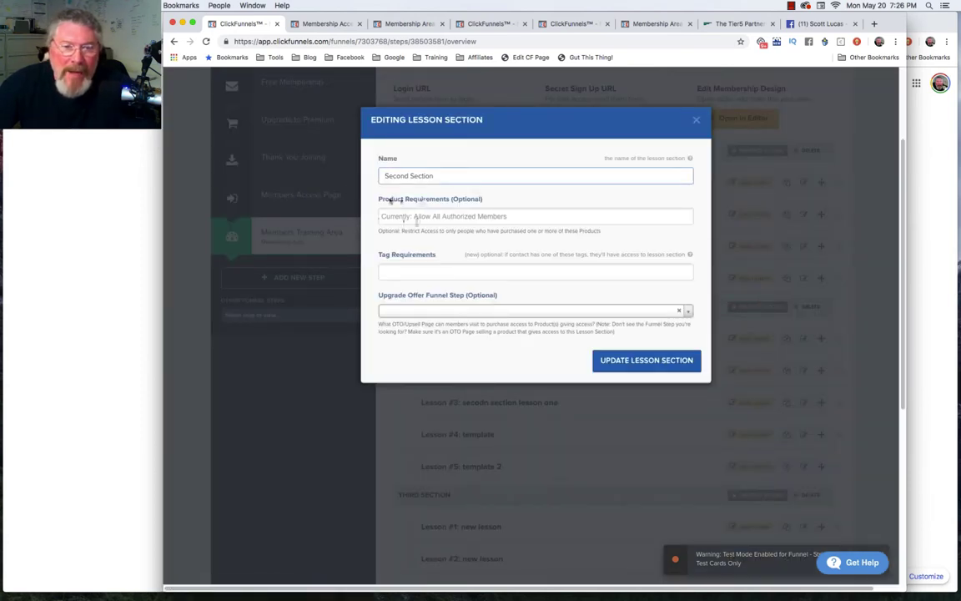
left_click(430, 217)
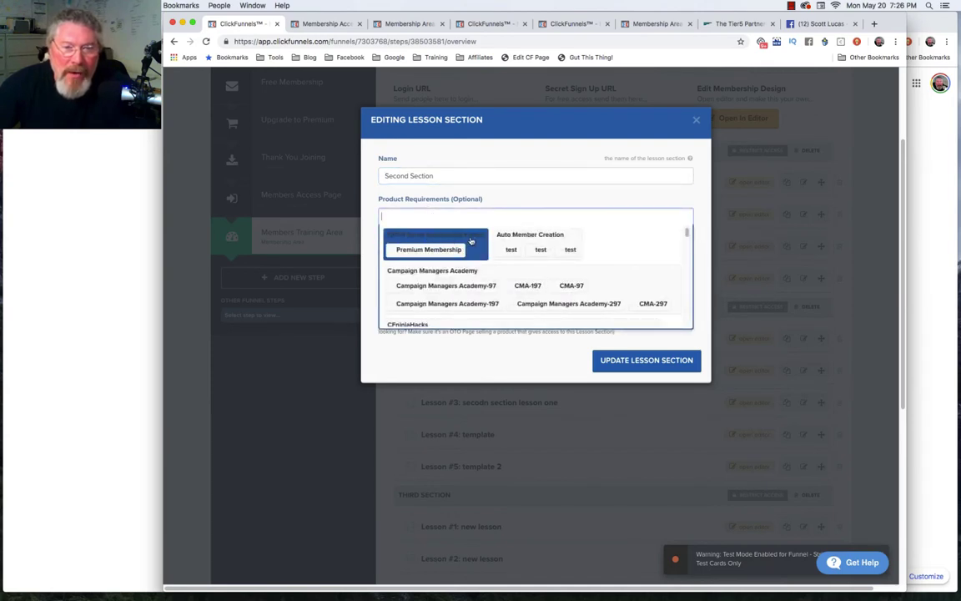
left_click(428, 251)
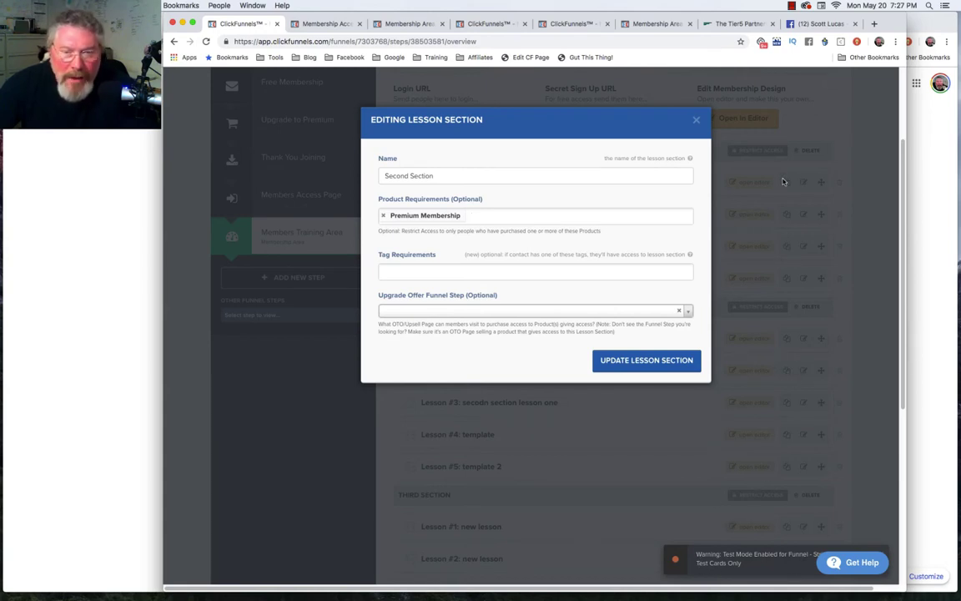
left_click(447, 272)
Step: Add 'FREE Tag' as a tag requirement for the Second Section
left_click(457, 245)
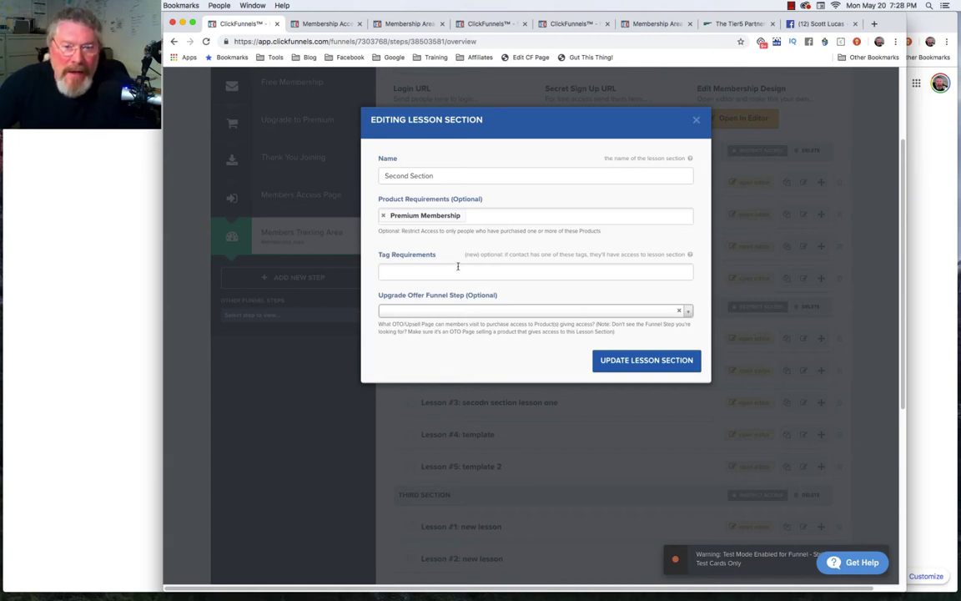
left_click(456, 273)
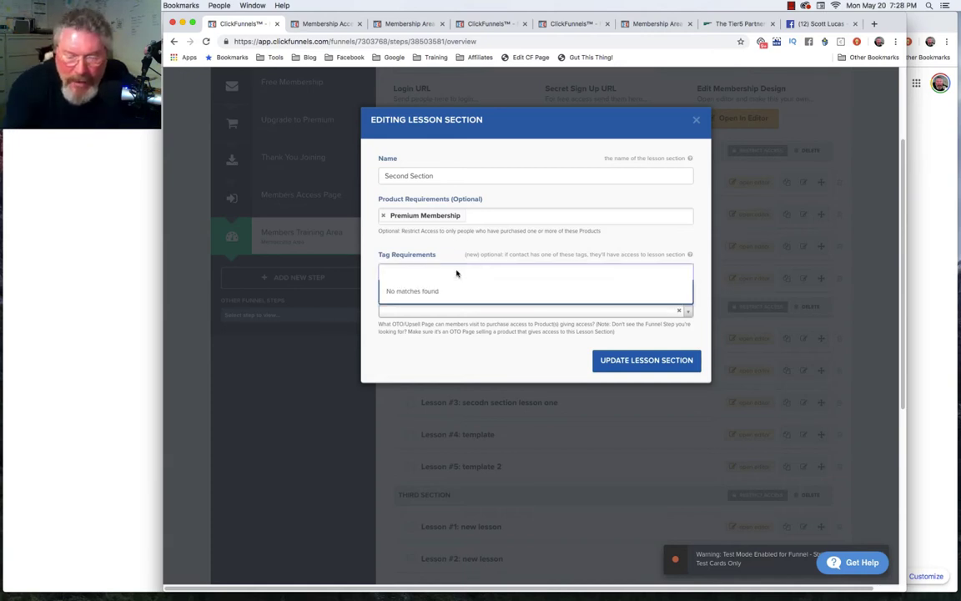
type("FREE")
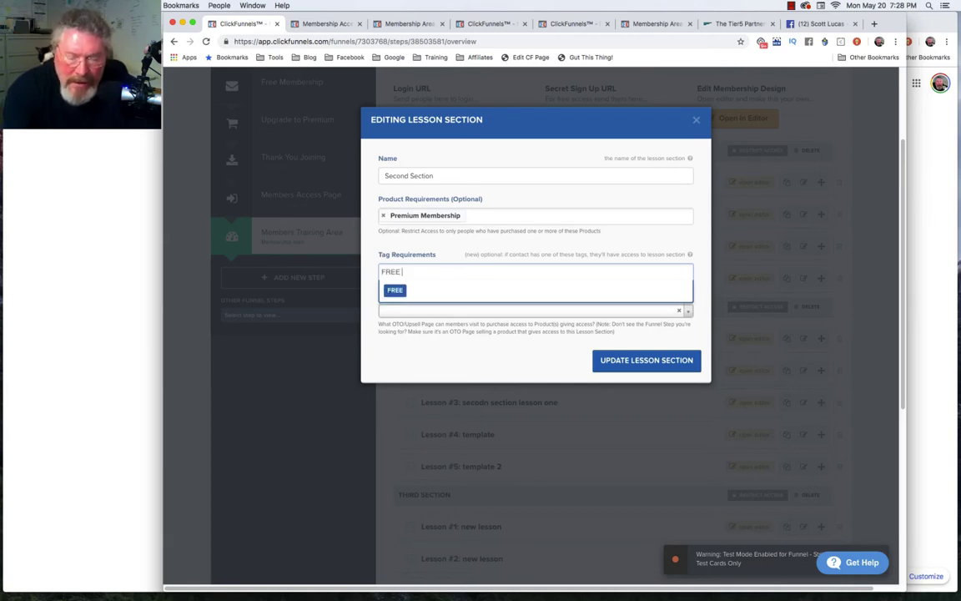
type(" Tag")
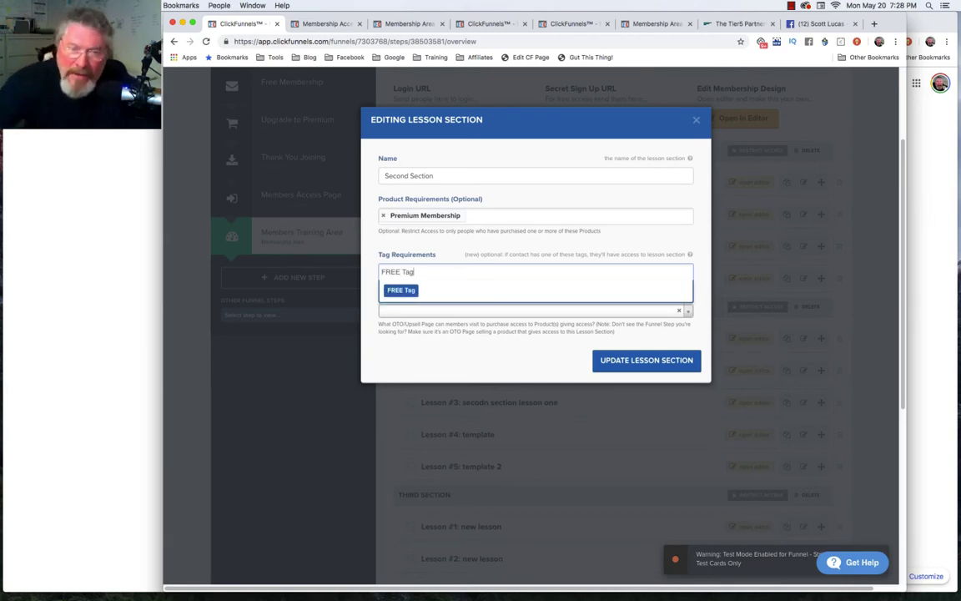
left_click(401, 290)
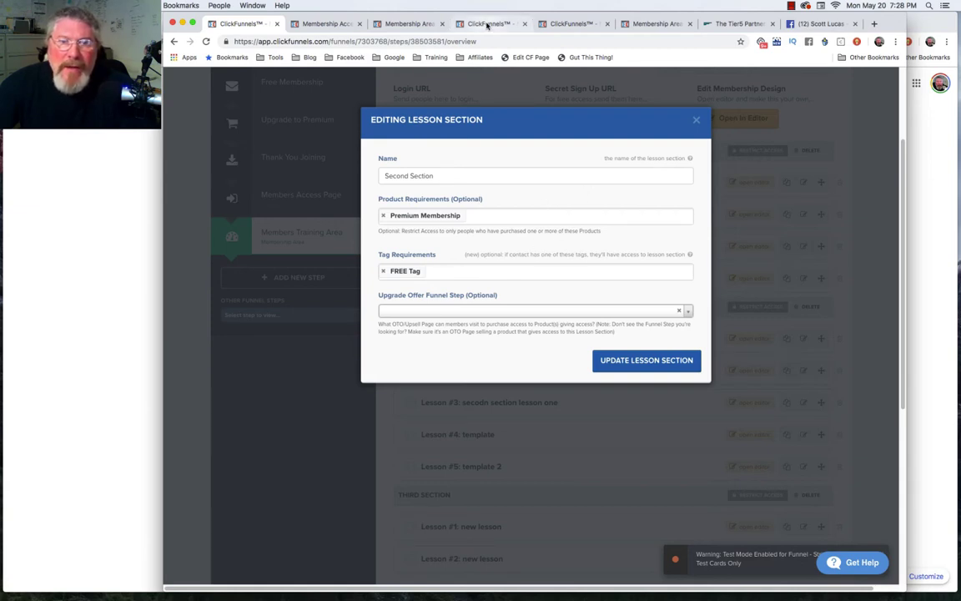
Step: Switch to the Campaign Managers Academy members page to view its locked Week One lessons
left_click(489, 24)
left_click(576, 25)
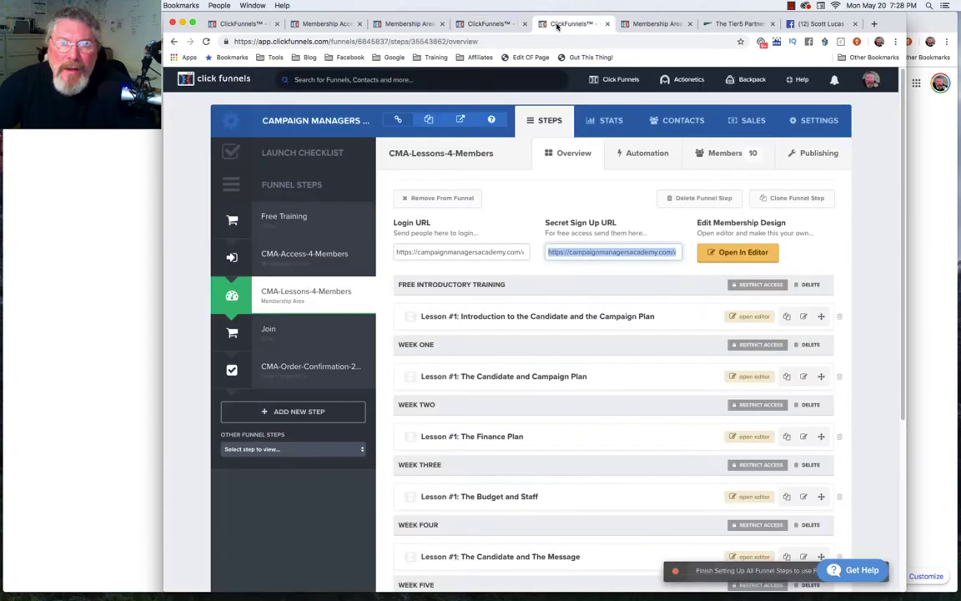
left_click(641, 24)
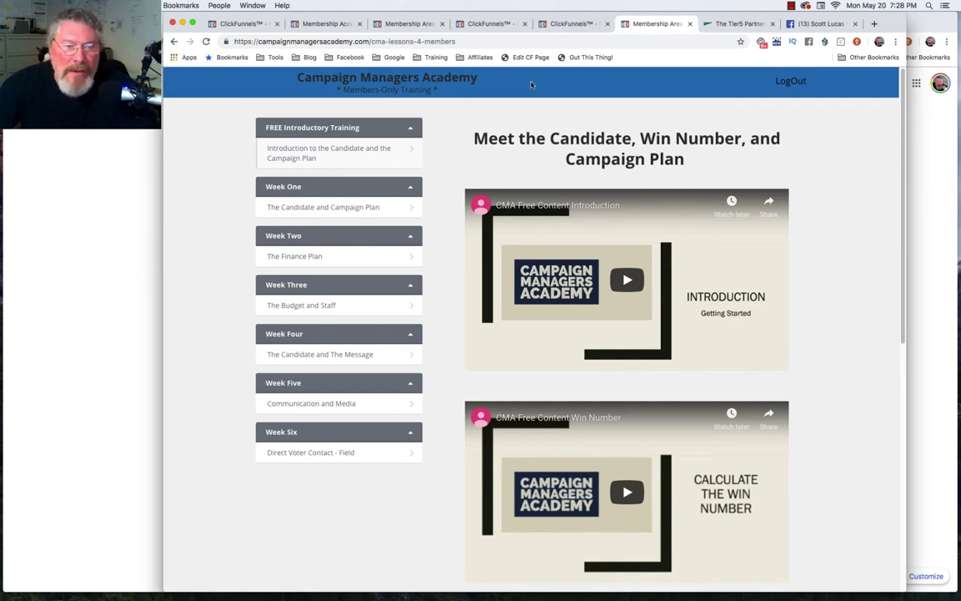
mouse_move(333, 205)
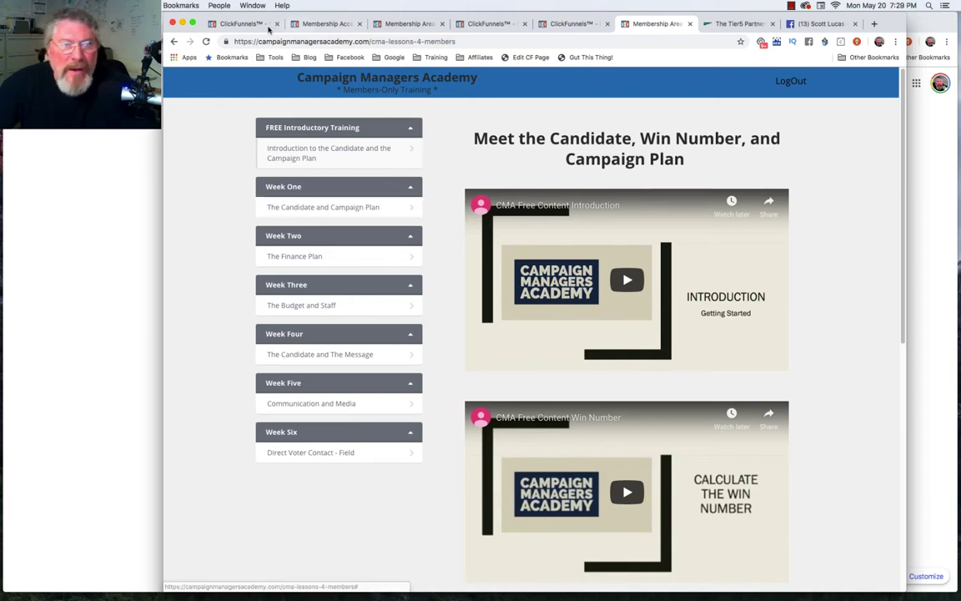
Step: Choose Upgrade to Premium as the Second Section's upgrade offer funnel step and save
left_click(241, 25)
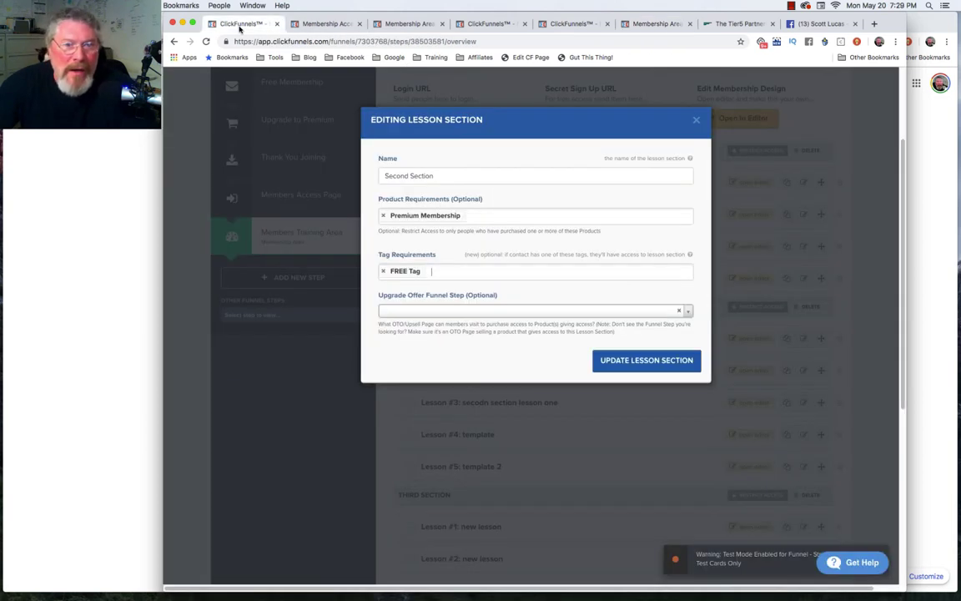
left_click(412, 312)
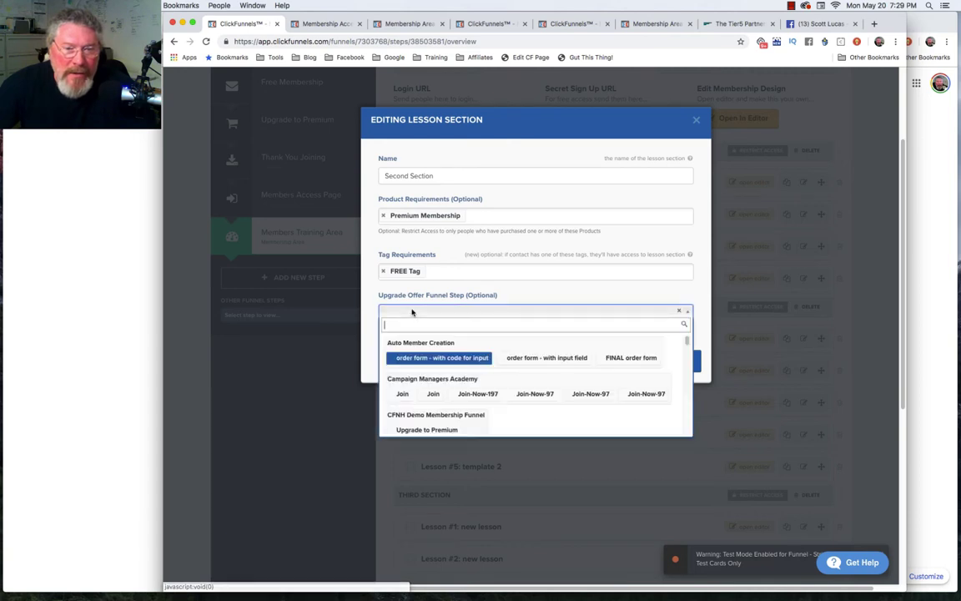
scroll(429, 343, "down", 1)
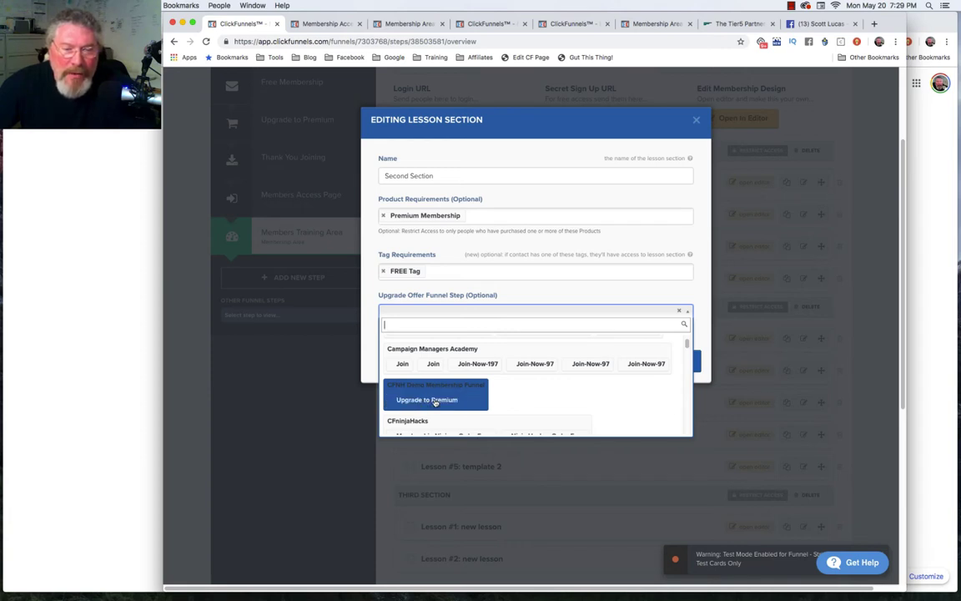
scroll(434, 392, "up", 1)
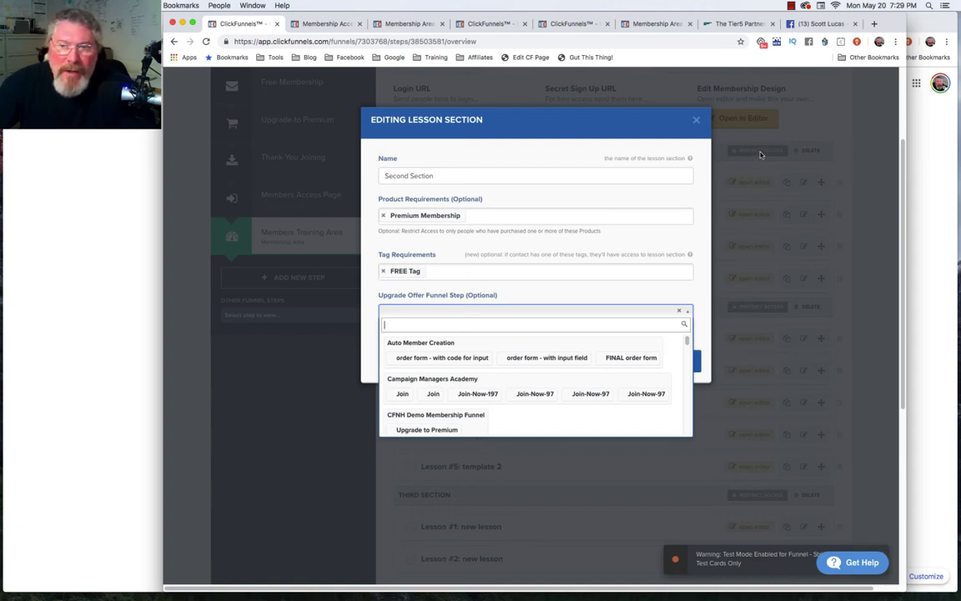
left_click(657, 25)
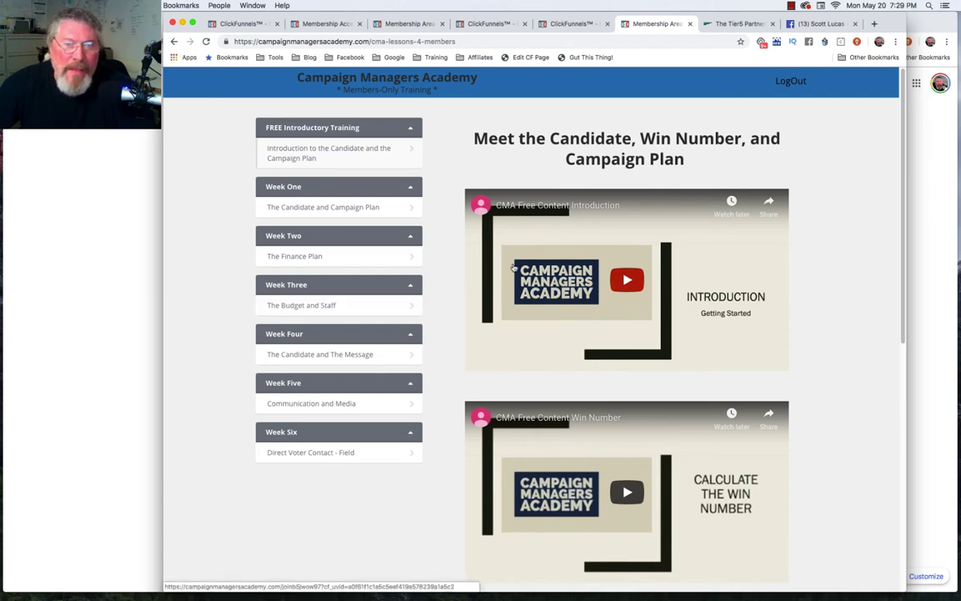
left_click(249, 26)
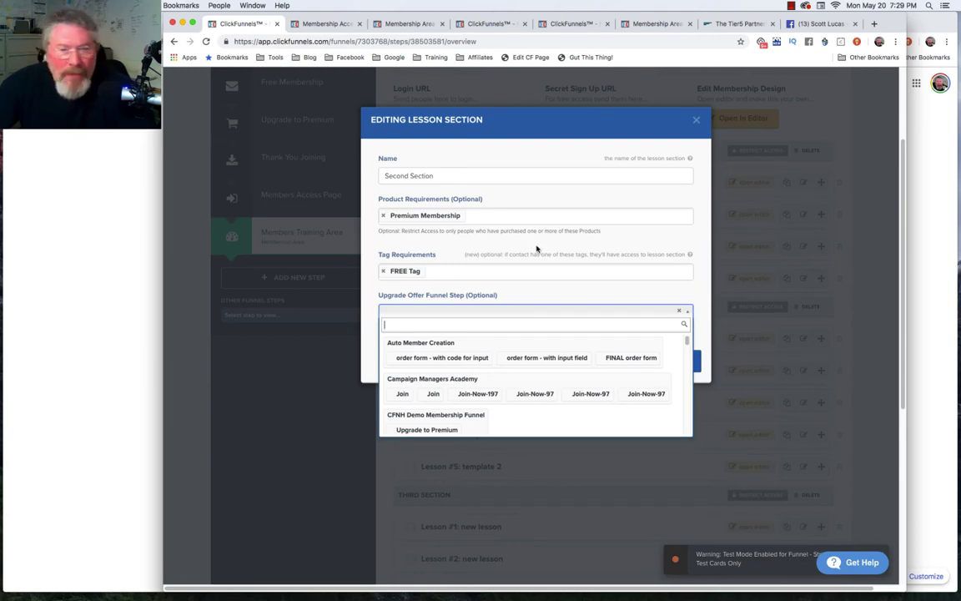
left_click(431, 429)
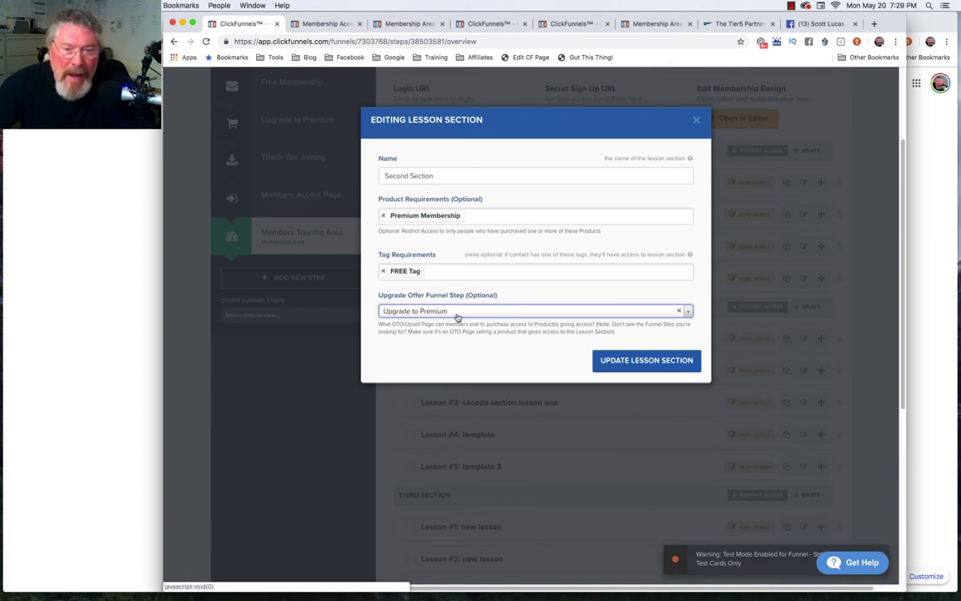
left_click(655, 368)
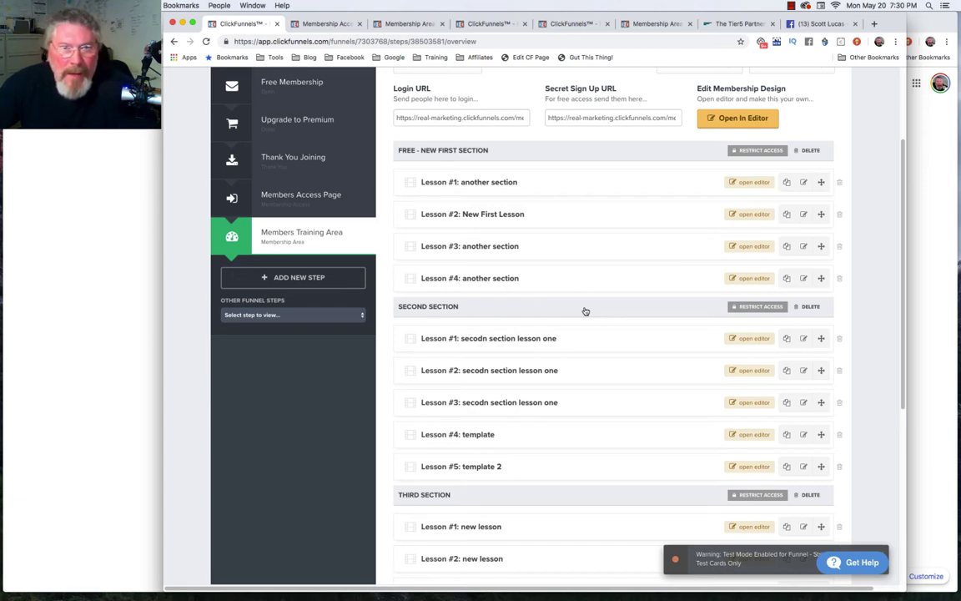
left_click(491, 25)
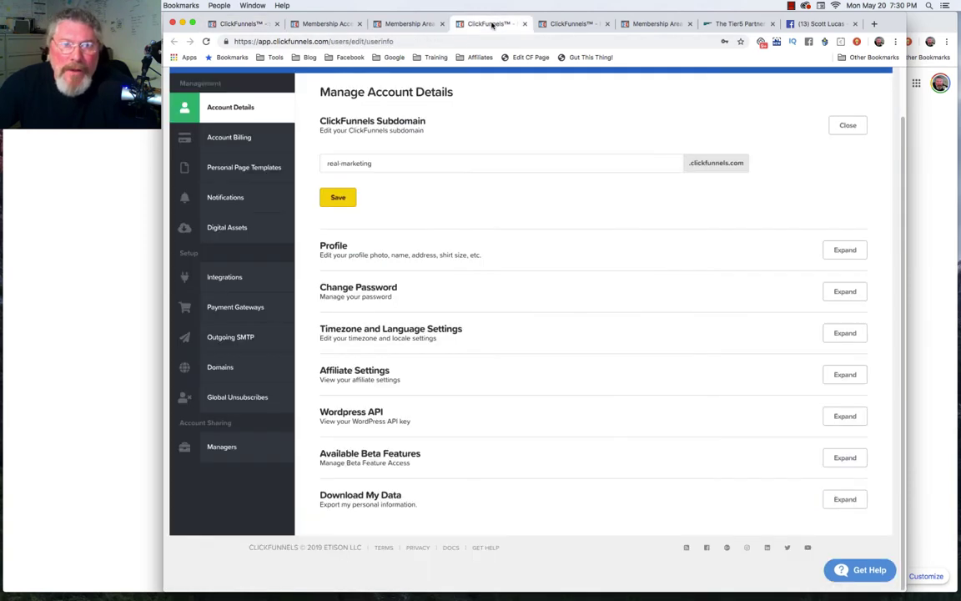
scroll(532, 170, "up", 2)
mouse_move(870, 79)
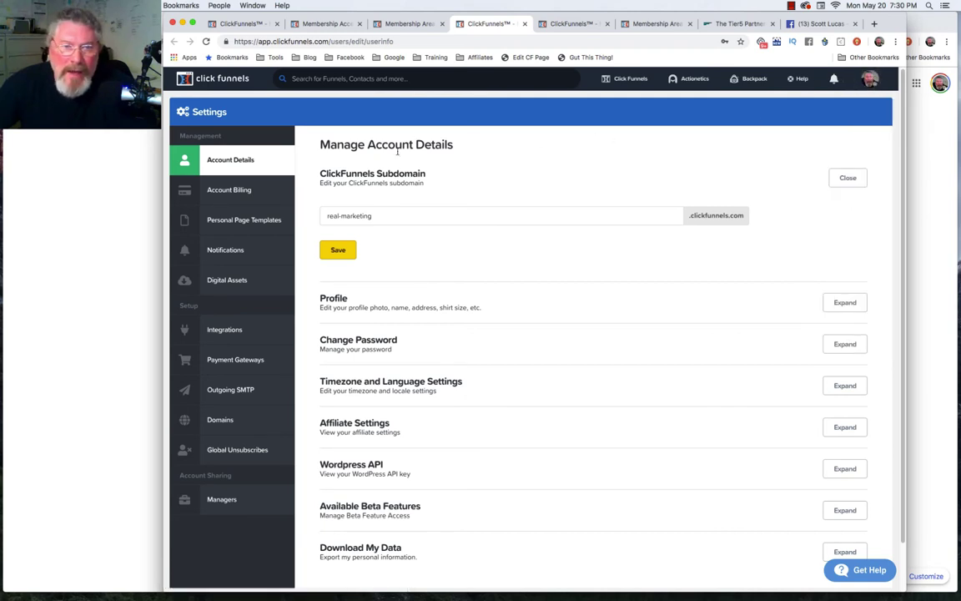
scroll(539, 172, "down", 2)
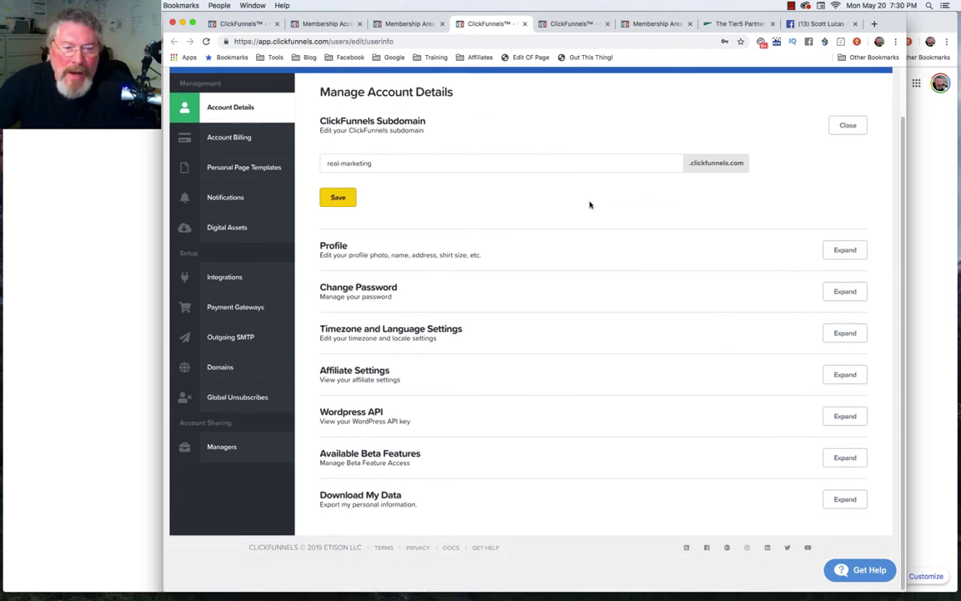
left_click(841, 457)
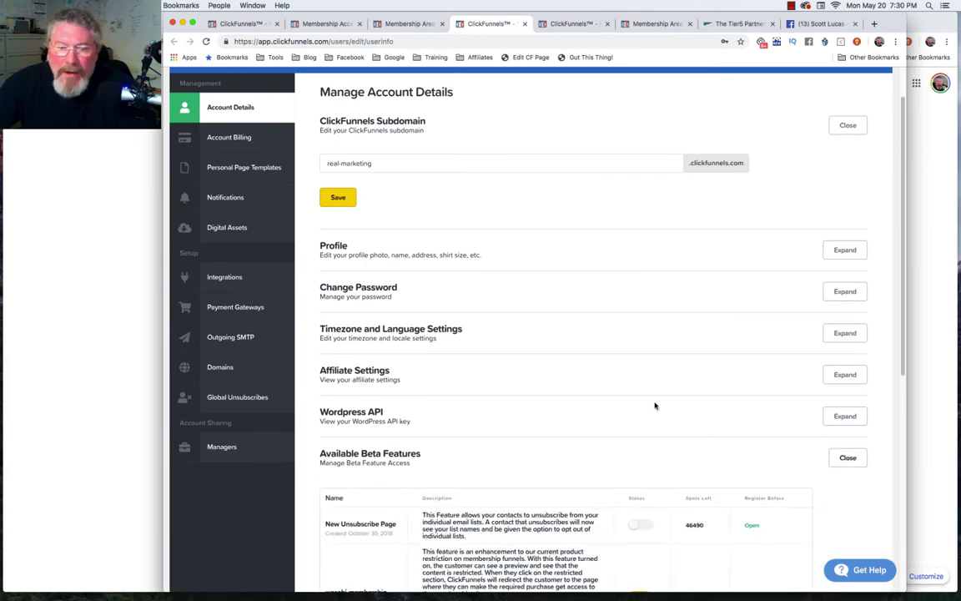
scroll(641, 394, "down", 1)
scroll(639, 391, "down", 3)
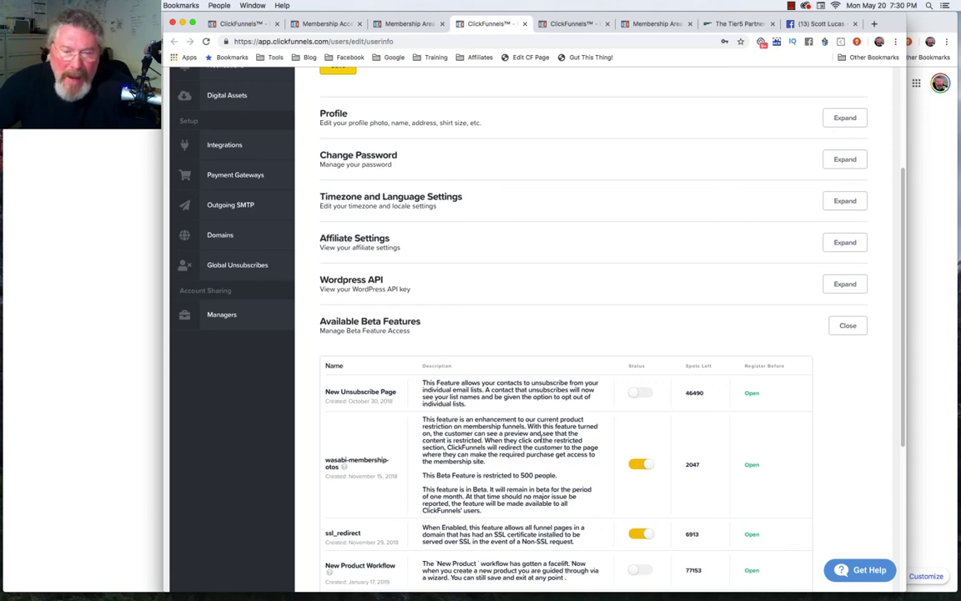
left_click(241, 24)
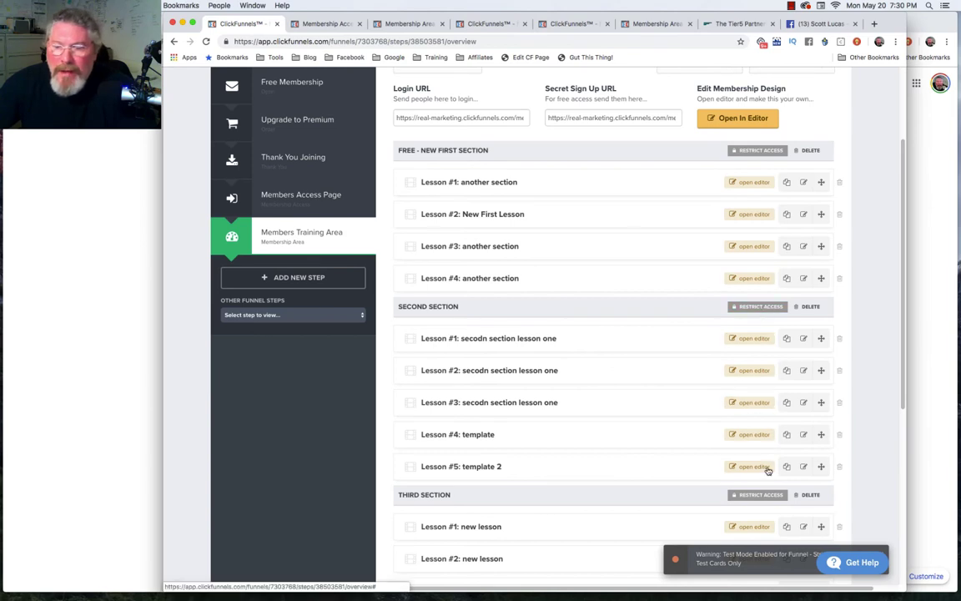
Step: Require Premium Membership for the Third Section, set Upgrade to Premium as upgrade offer, and save
left_click(758, 495)
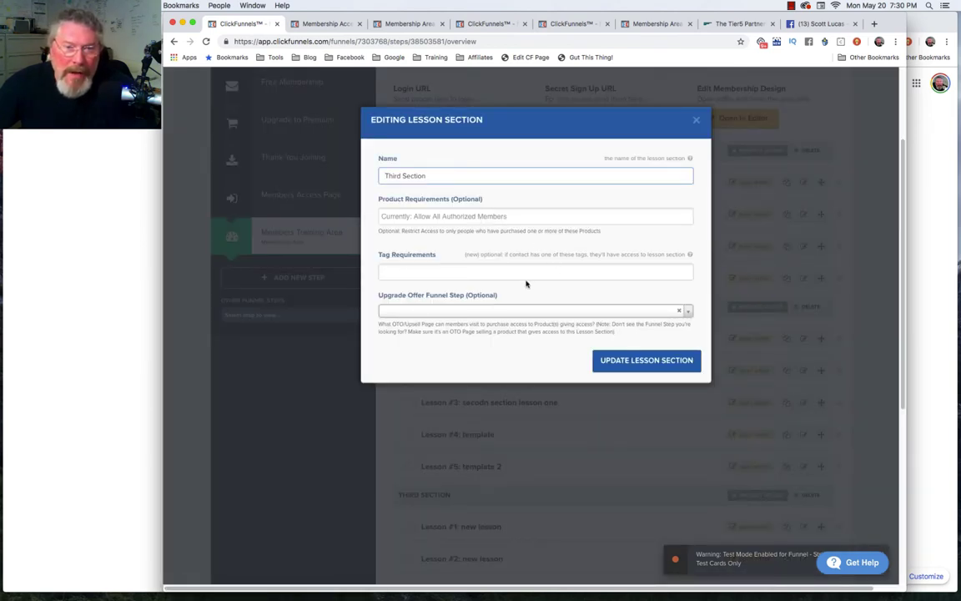
left_click(447, 217)
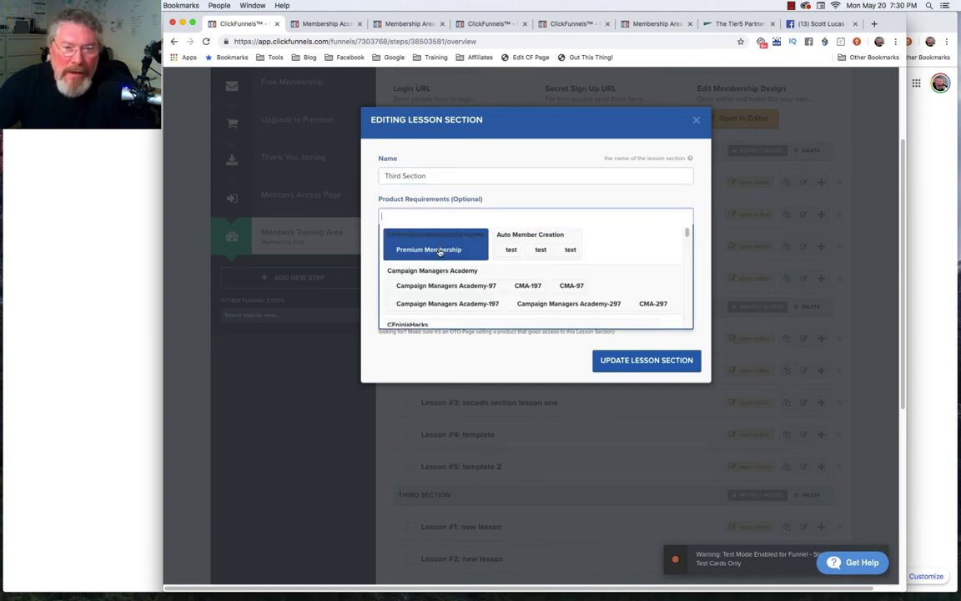
left_click(440, 250)
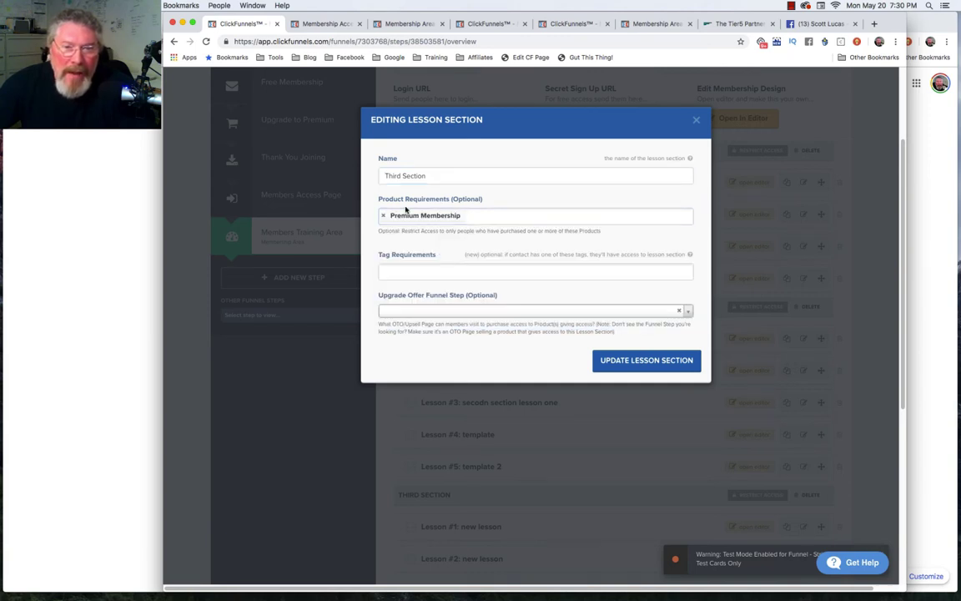
left_click(460, 314)
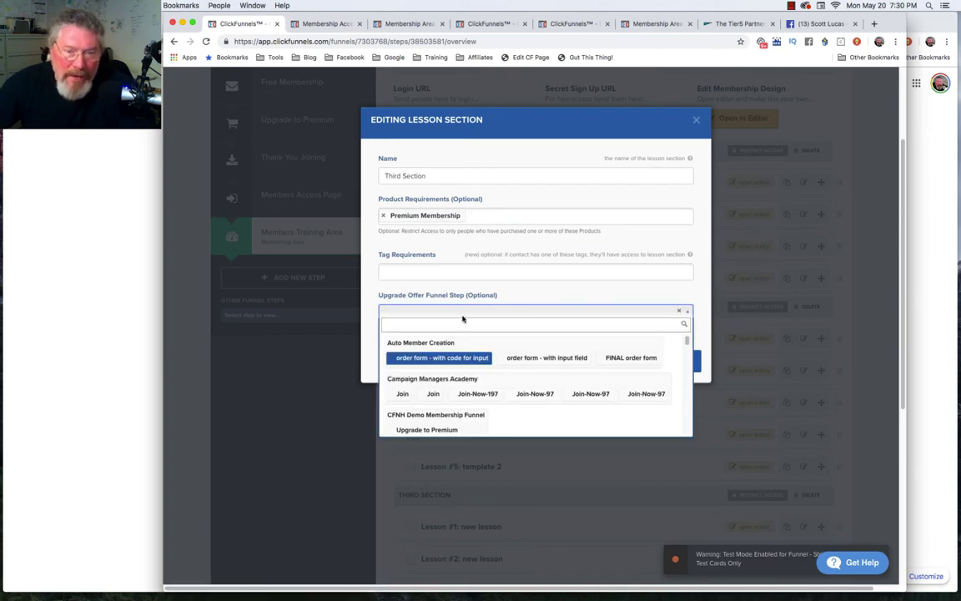
scroll(467, 367, "down", 1)
scroll(450, 400, "up", 1)
left_click(425, 429)
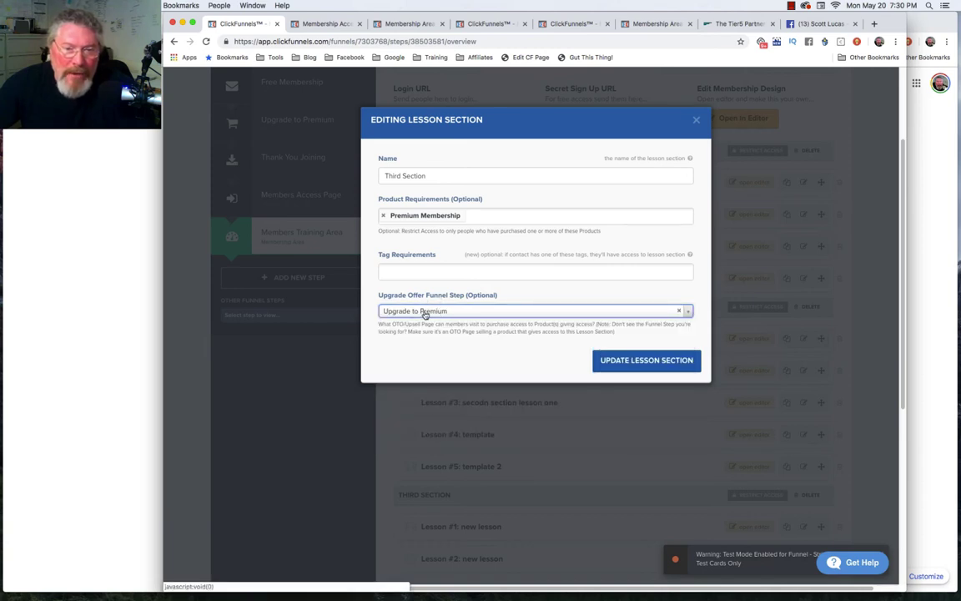
left_click(655, 361)
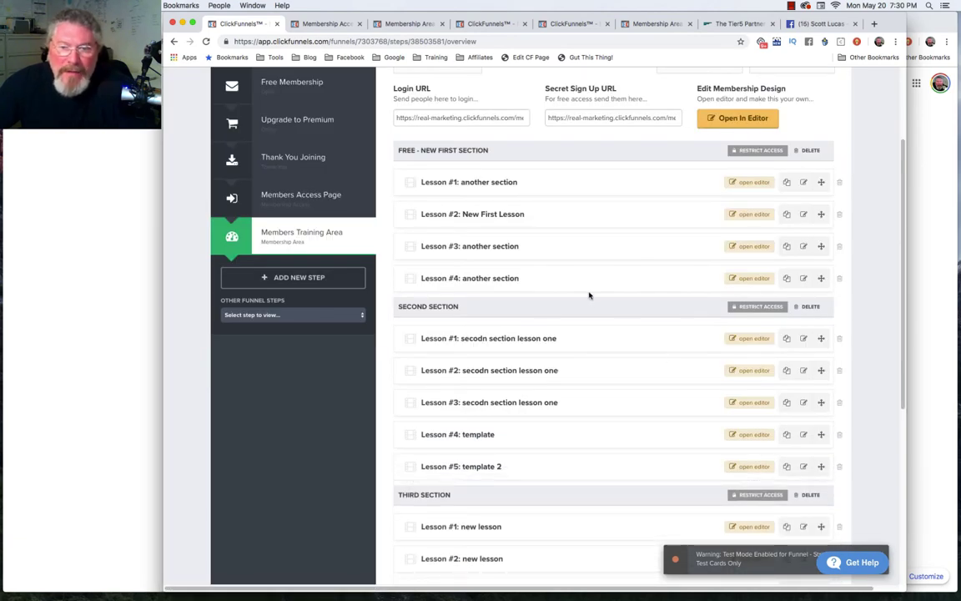
Step: Glance at the CMA-Lessons-4-Members funnel and beta features settings, then return to the lessons
left_click(567, 25)
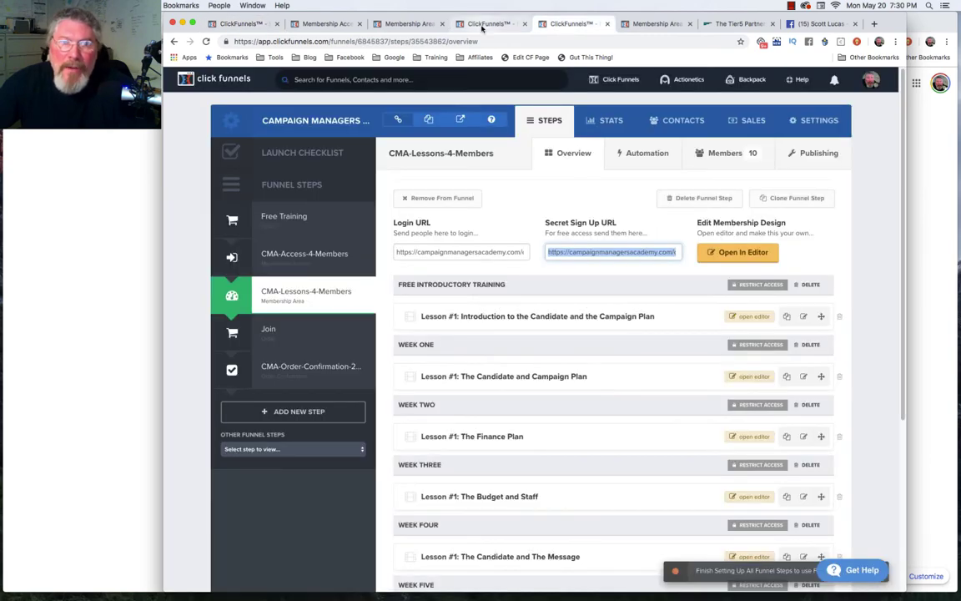
left_click(484, 25)
scroll(382, 359, "down", 3)
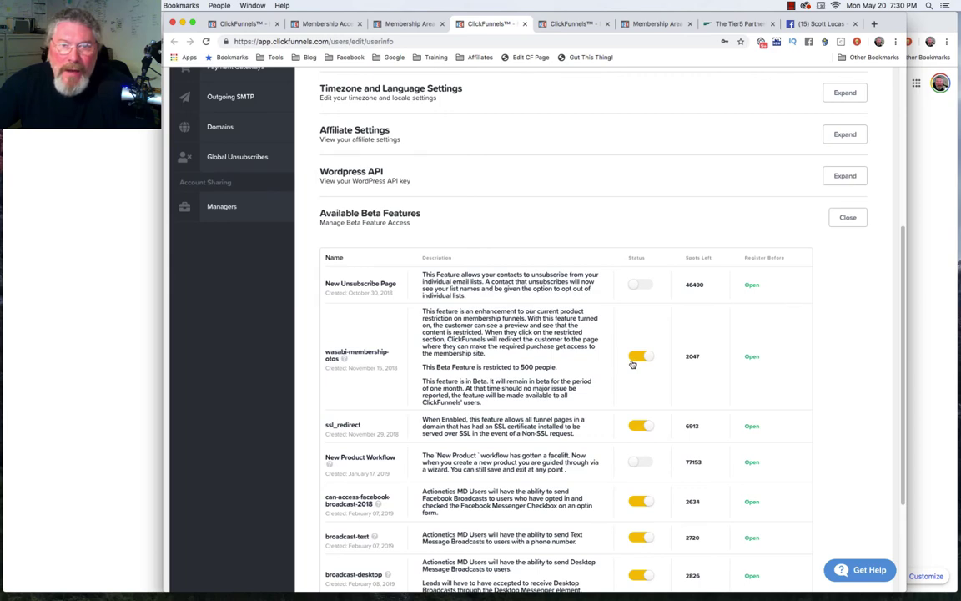
left_click(250, 25)
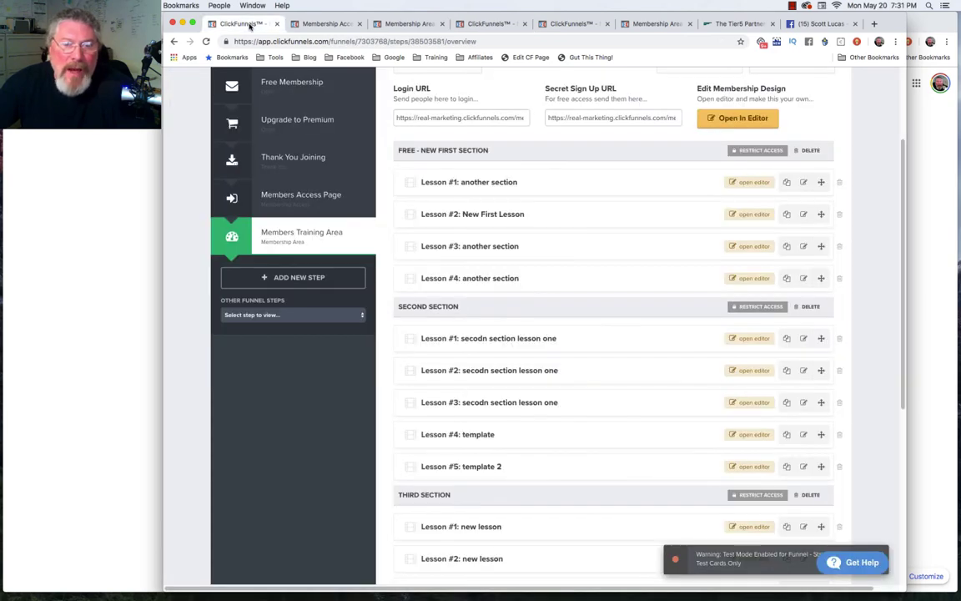
scroll(581, 425, "down", 5)
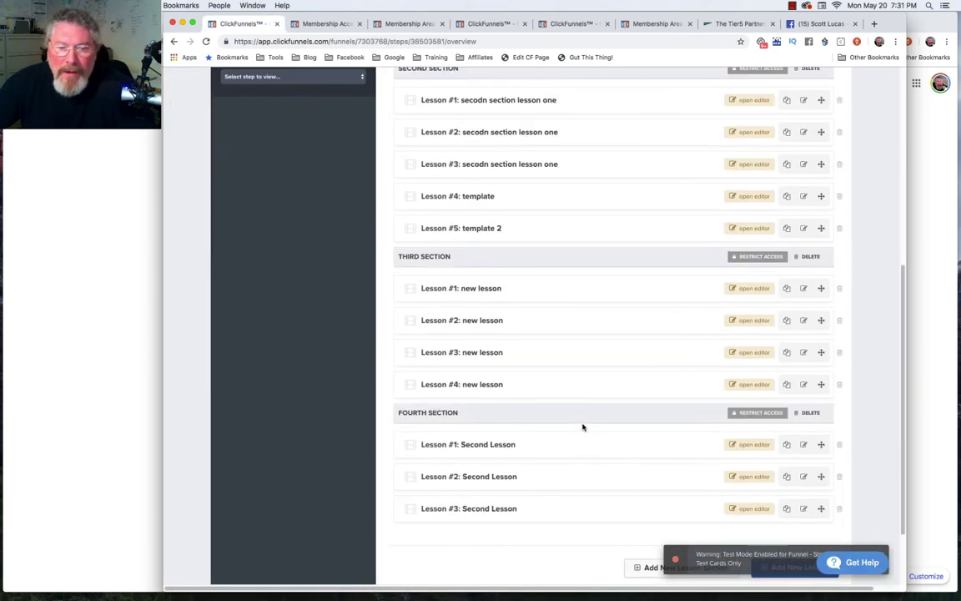
Step: Require Premium Membership for the Fourth Section, set Upgrade to Premium as upgrade offer, and save
left_click(756, 413)
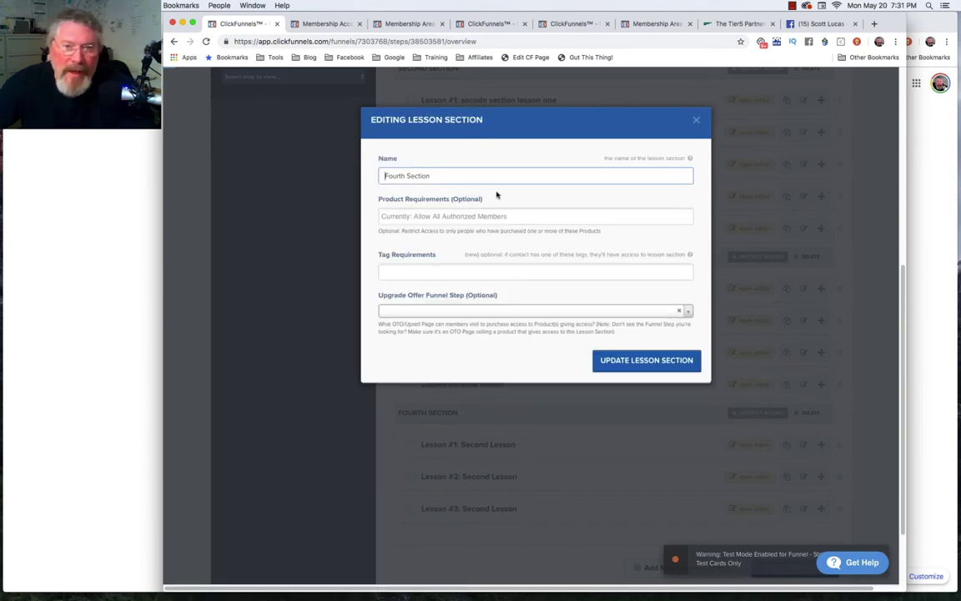
left_click(427, 214)
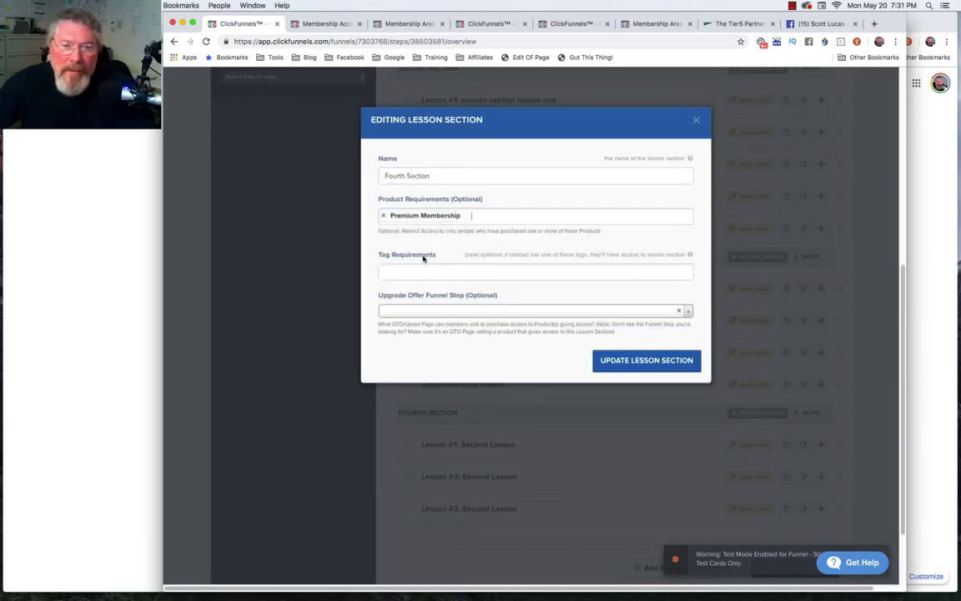
left_click(420, 312)
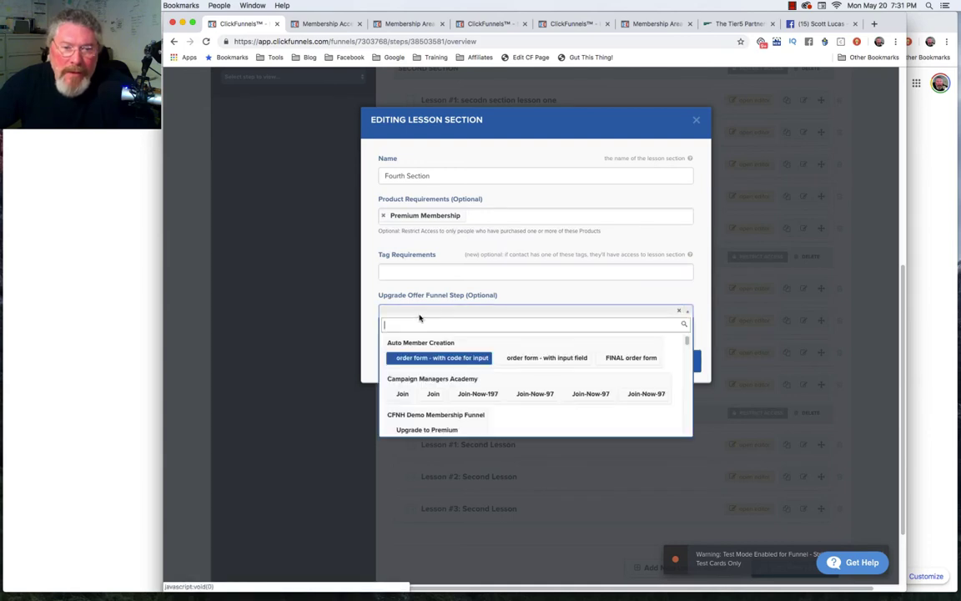
left_click(422, 429)
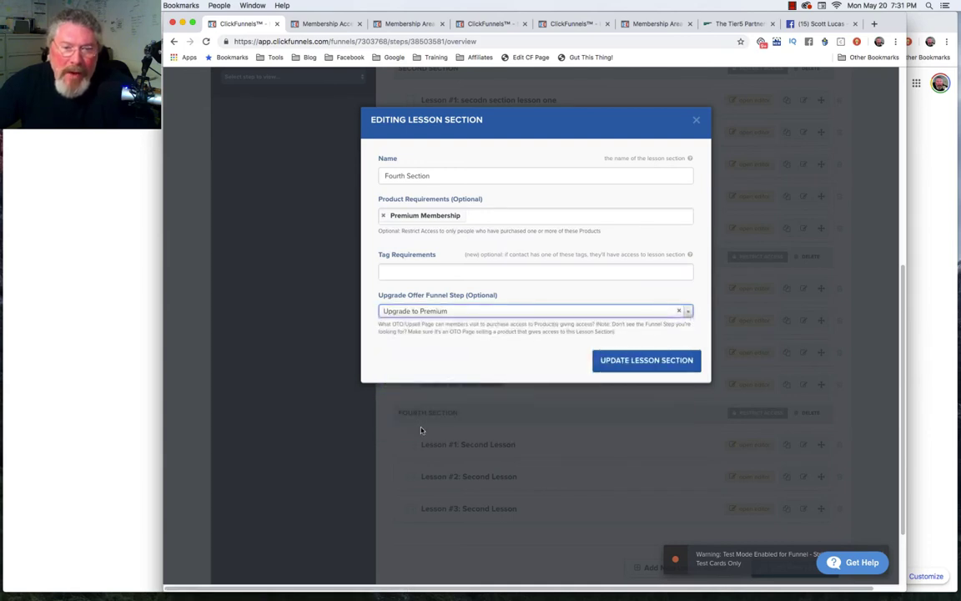
left_click(625, 360)
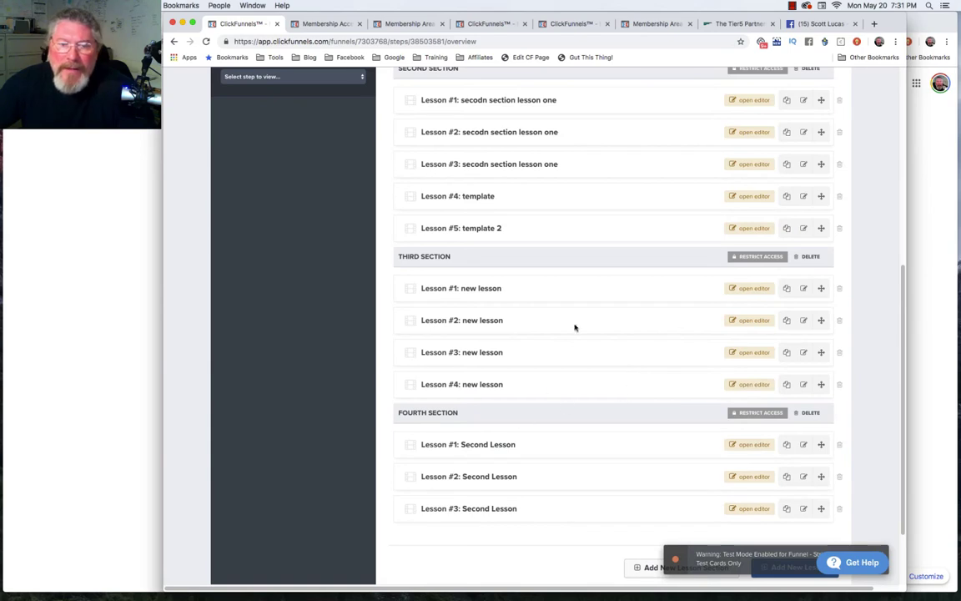
Step: Revisit the CMA members lesson page and the CMA-Lessons-4-Members funnel overview
scroll(612, 236, "up", 2)
scroll(611, 236, "up", 5)
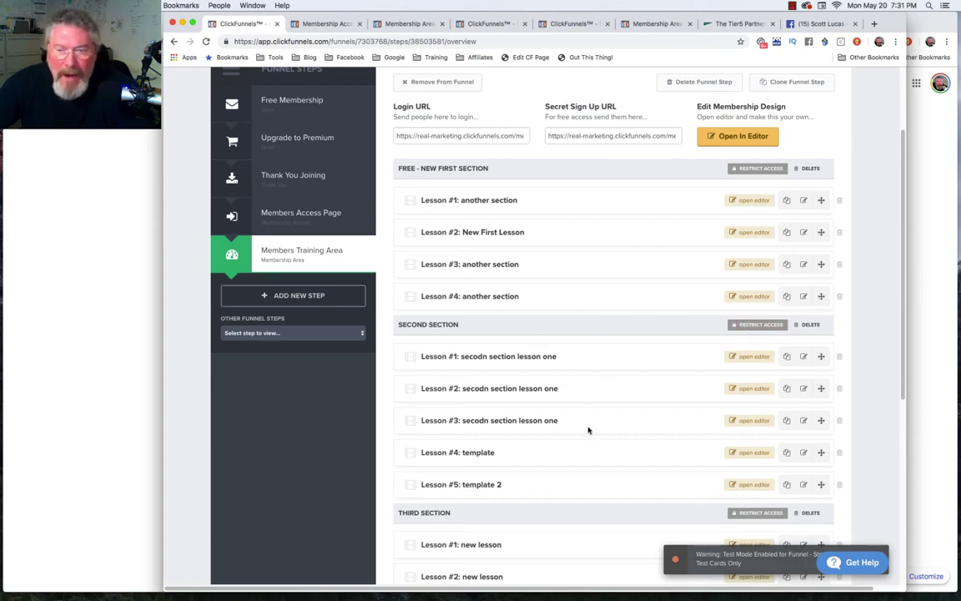
left_click(649, 24)
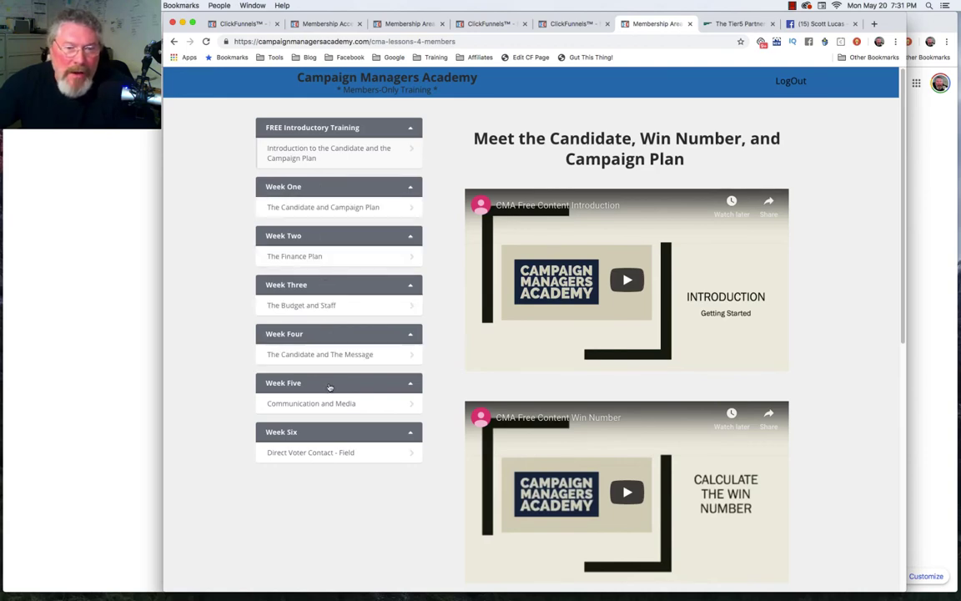
left_click(584, 24)
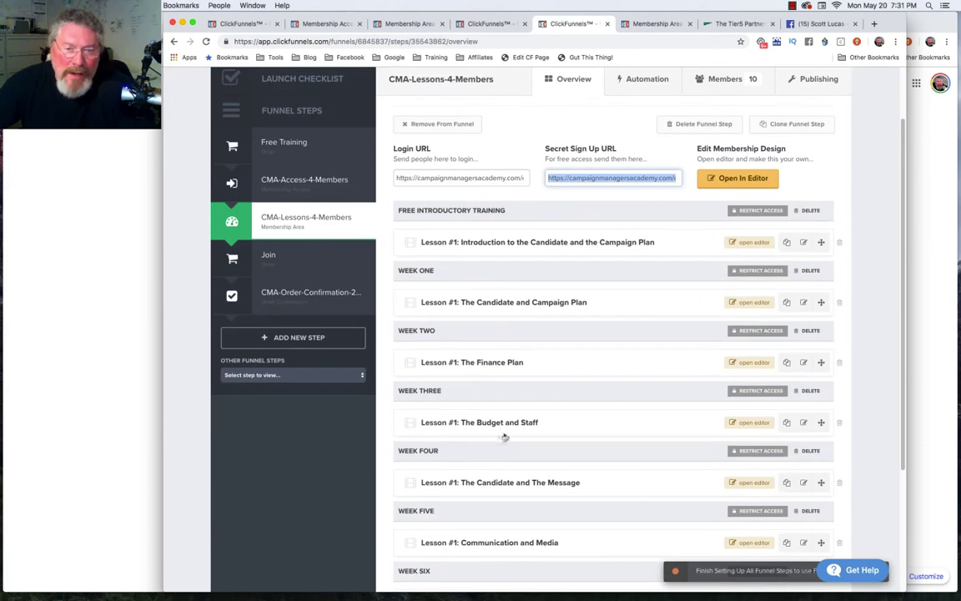
scroll(486, 353, "down", 1)
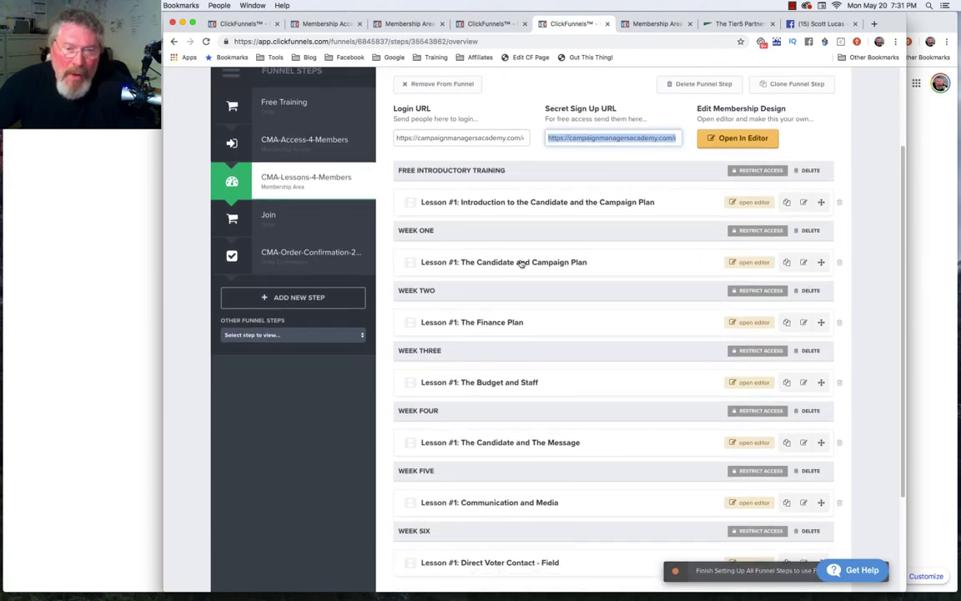
scroll(504, 276, "up", 3)
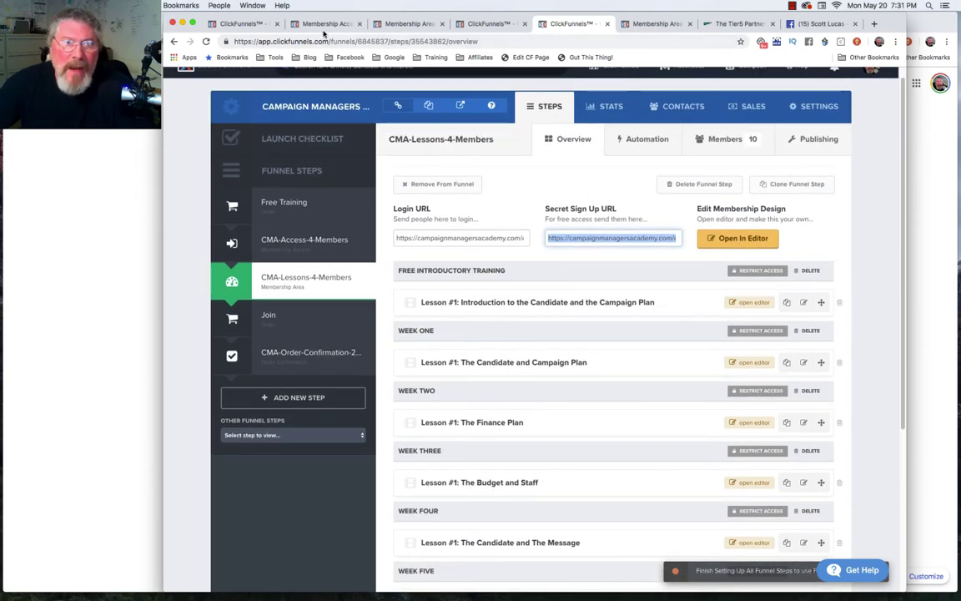
Step: Switch to the demo funnel's Membership Access tab showing the Create Your Account sign-up form
left_click(323, 25)
left_click(251, 23)
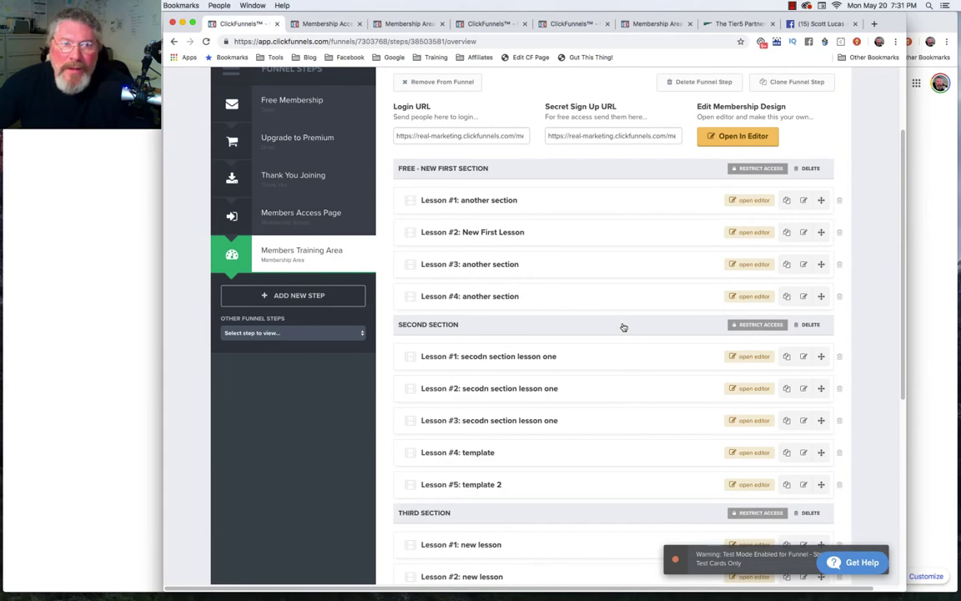
left_click(323, 25)
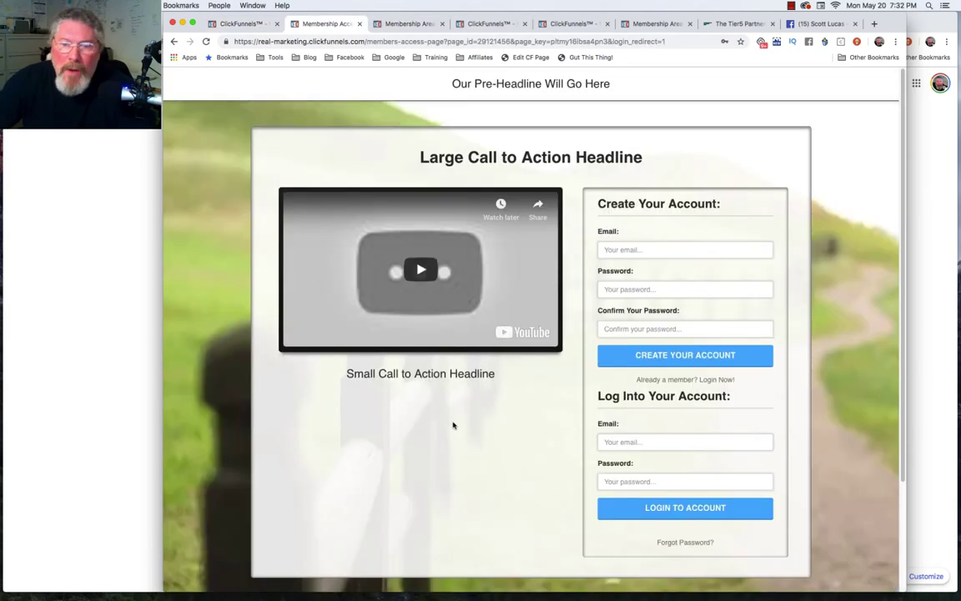
Step: Create the member account with saved autofill credentials and expand the Second Section's five lessons
left_click(646, 249)
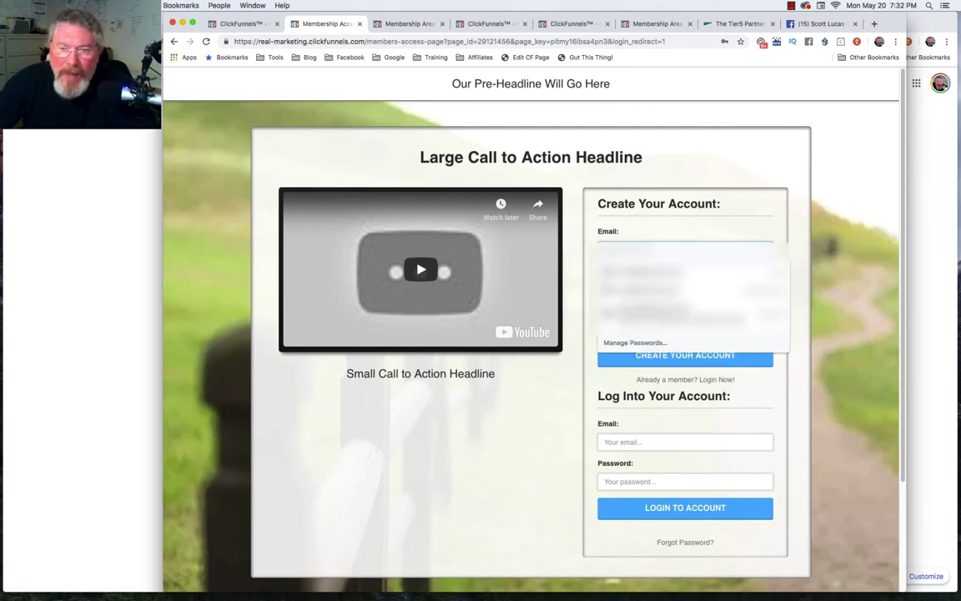
left_click(659, 271)
left_click(659, 357)
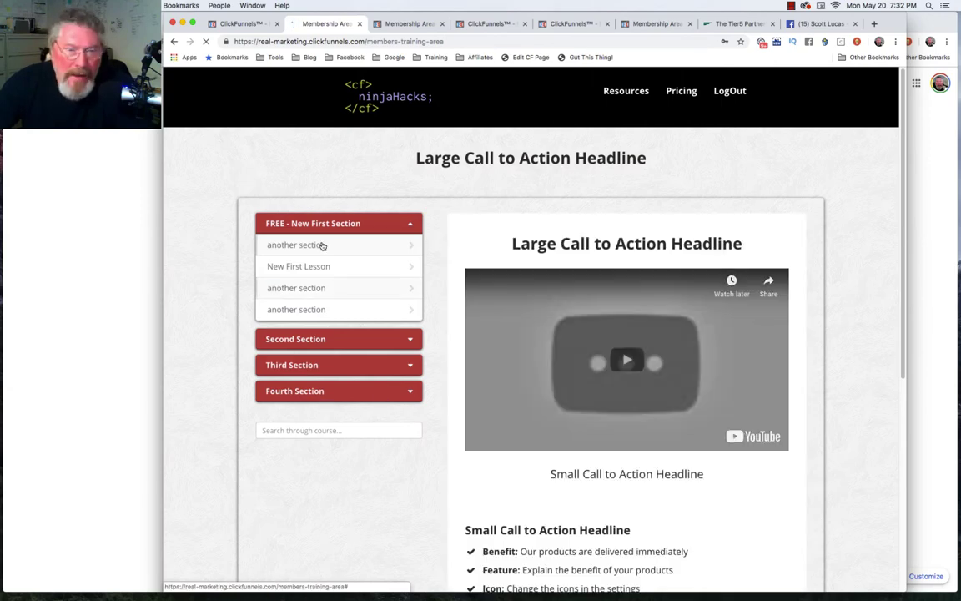
left_click(364, 340)
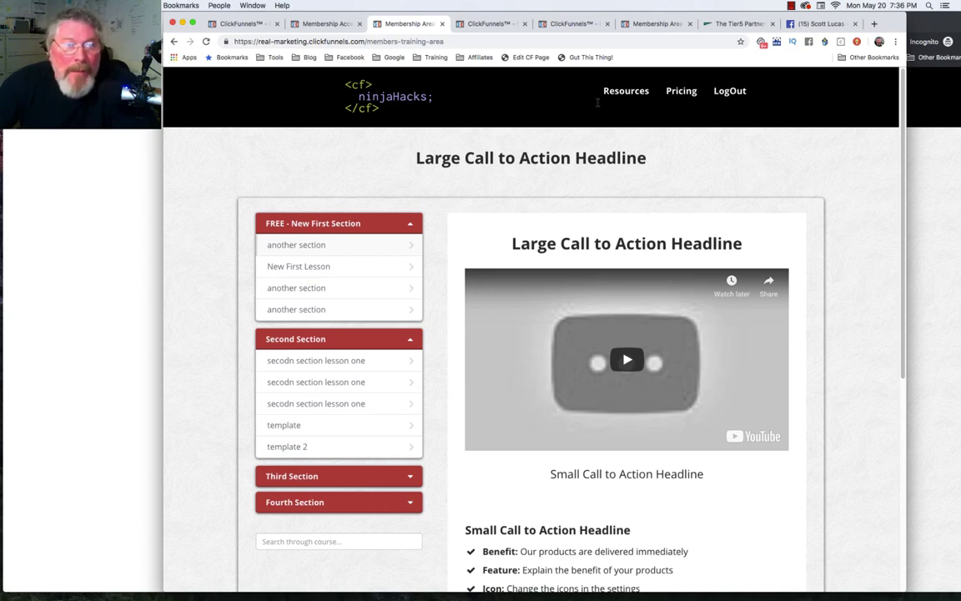
Step: Move the admin Chrome window aside so the incognito member's training area is in front
left_click_drag(632, 12, 521, 4)
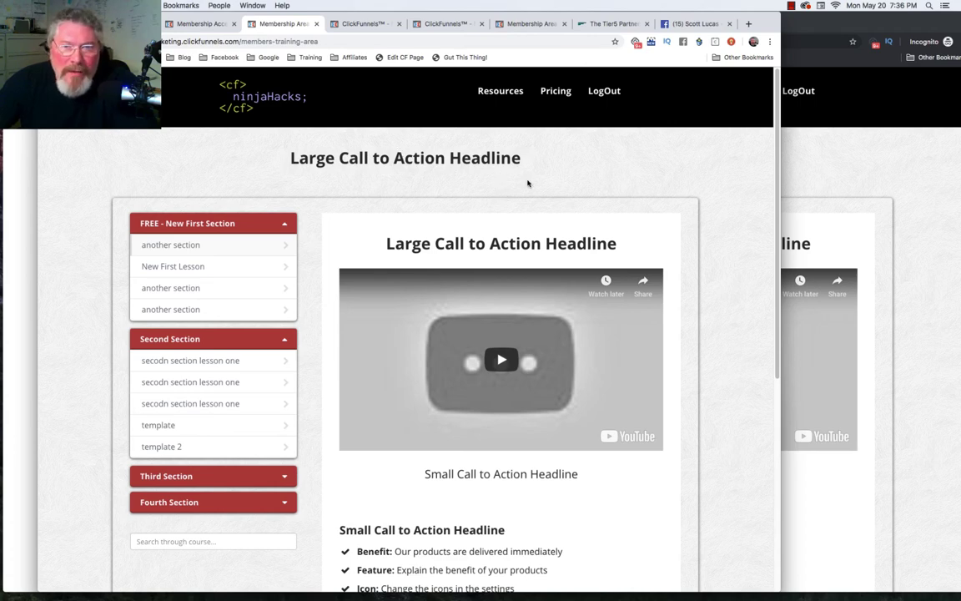
left_click(886, 146)
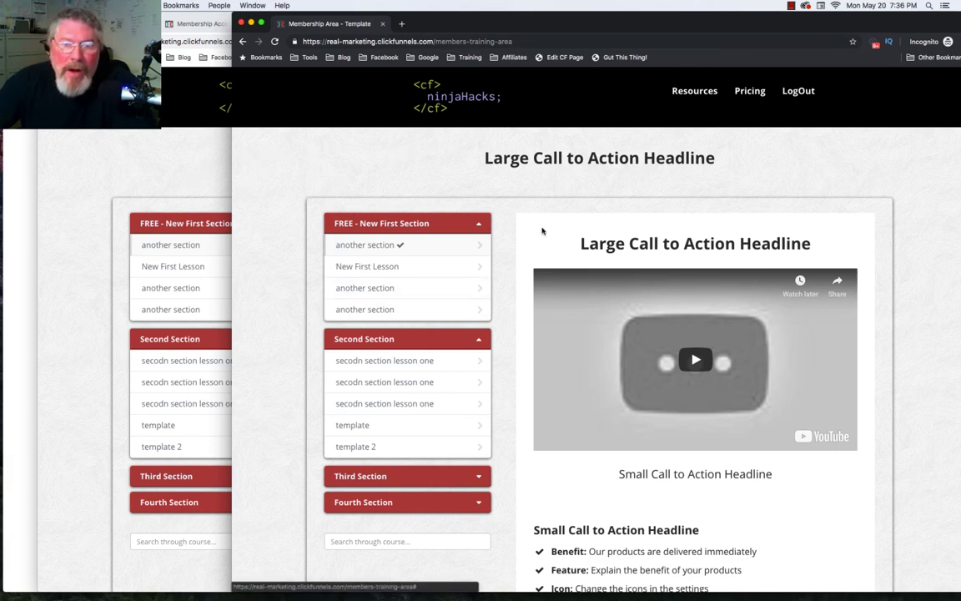
Step: Expand the Third and Fourth Sections, confirming Access Restricted with an Upgrade Here link
mouse_move(471, 358)
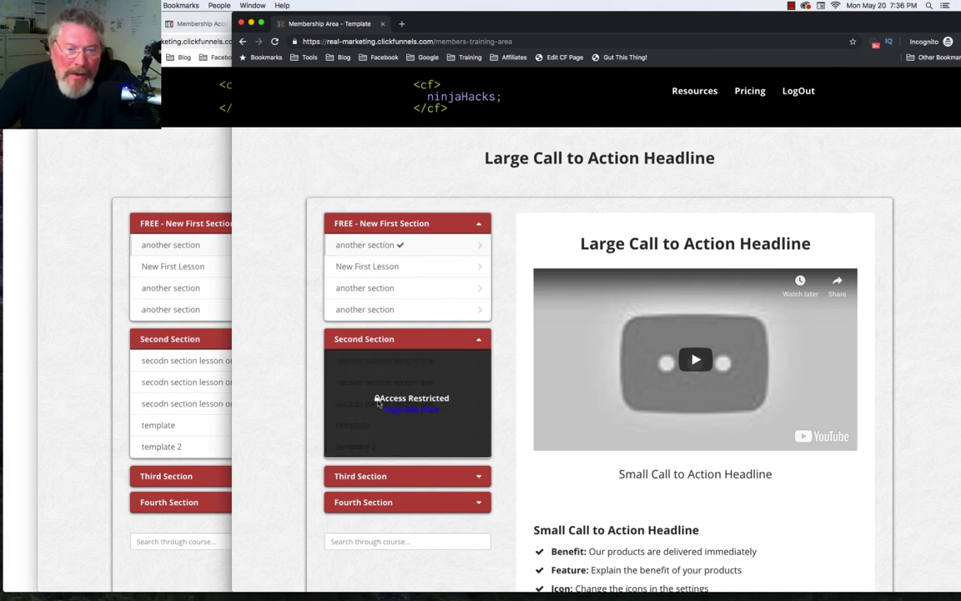
left_click(415, 475)
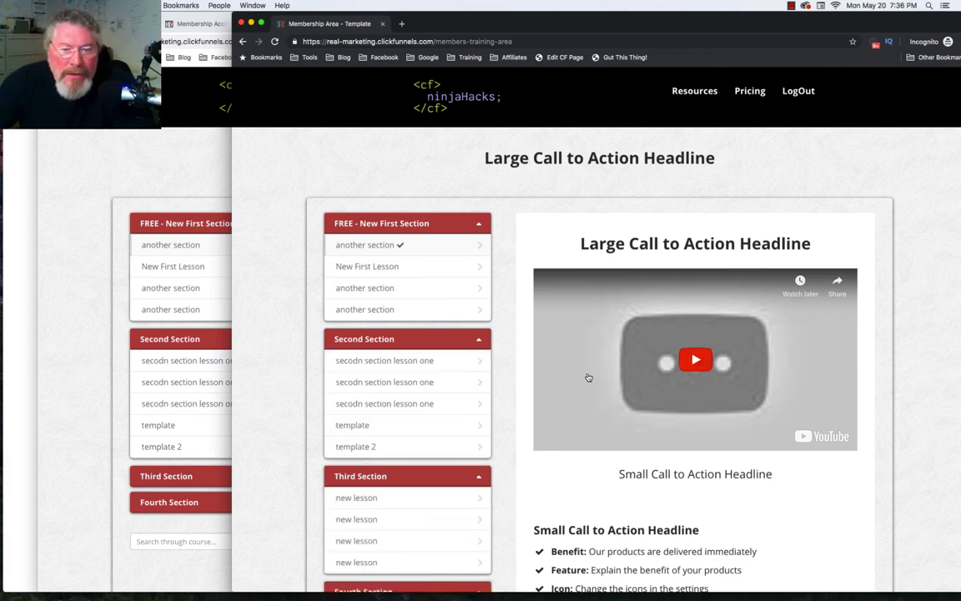
mouse_move(449, 382)
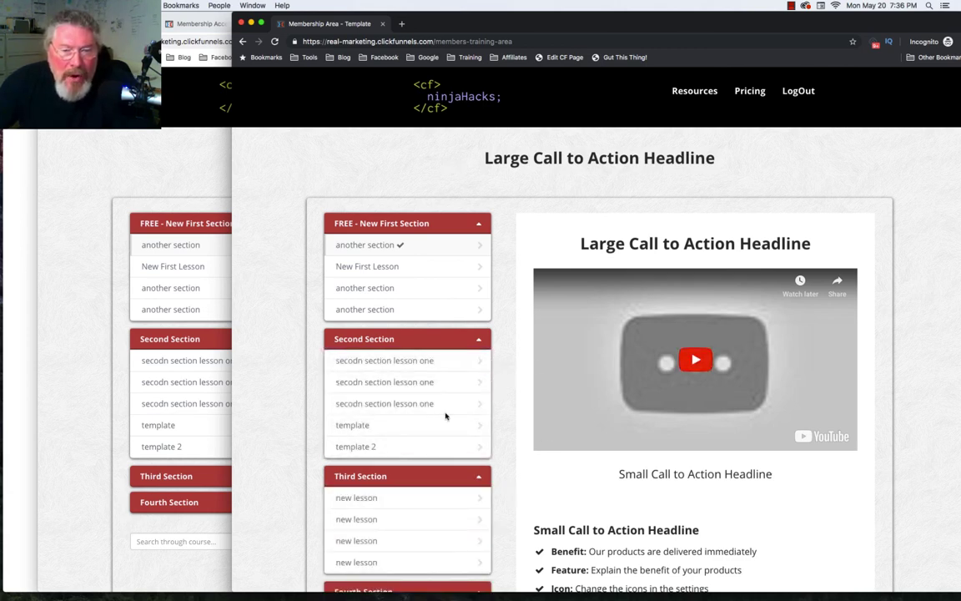
scroll(467, 453, "down", 3)
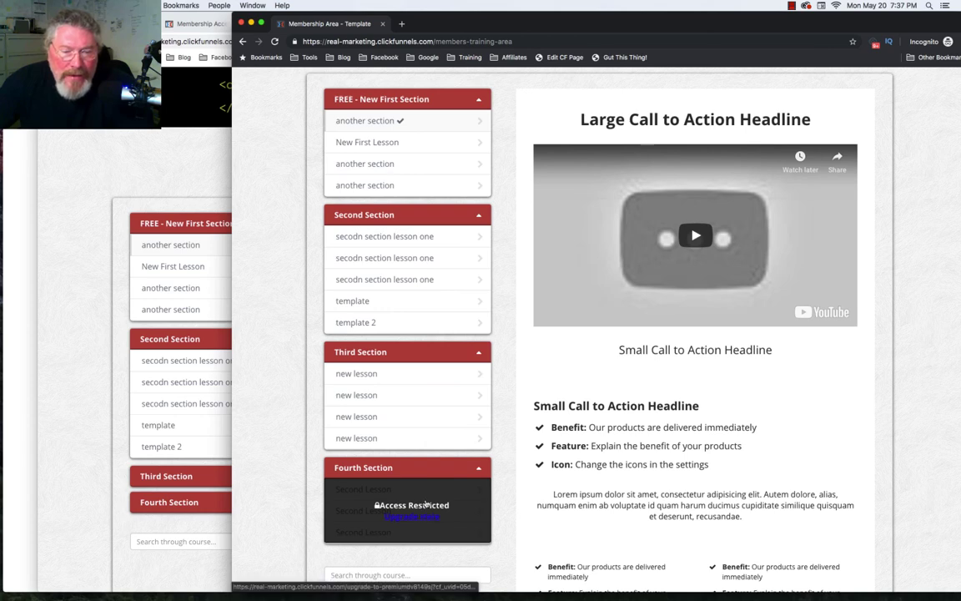
left_click(425, 468)
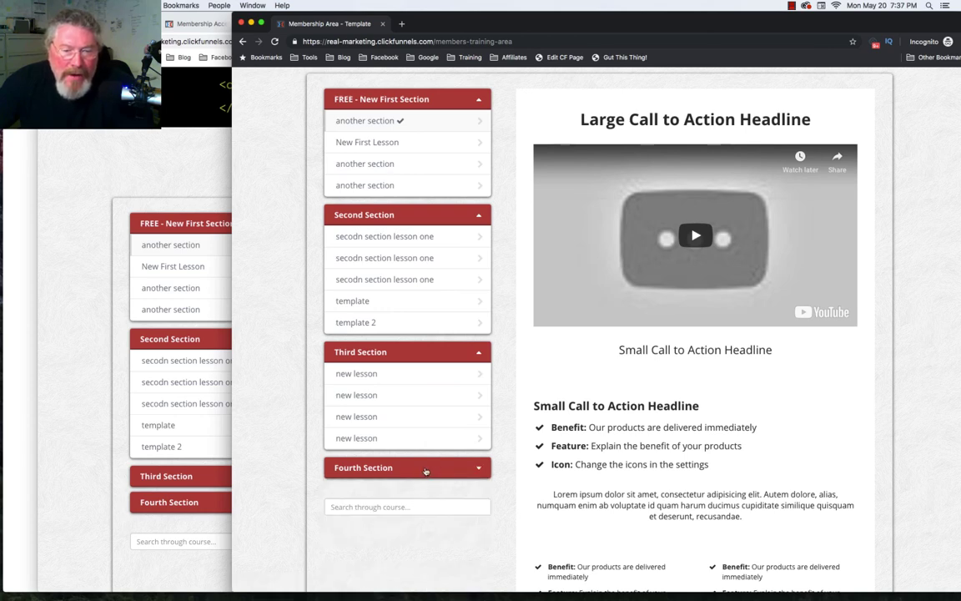
left_click(425, 470)
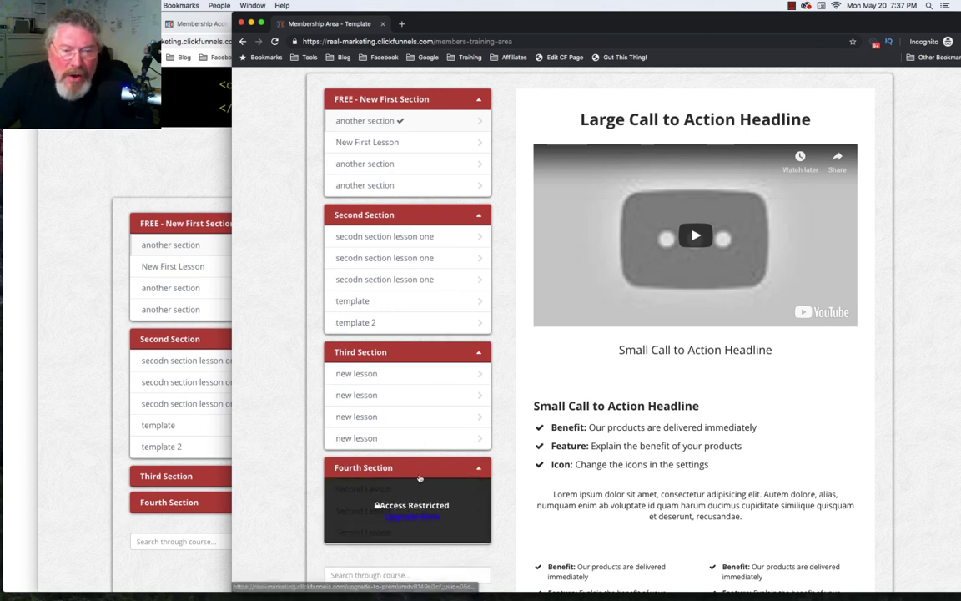
left_click(420, 469)
left_click(421, 467)
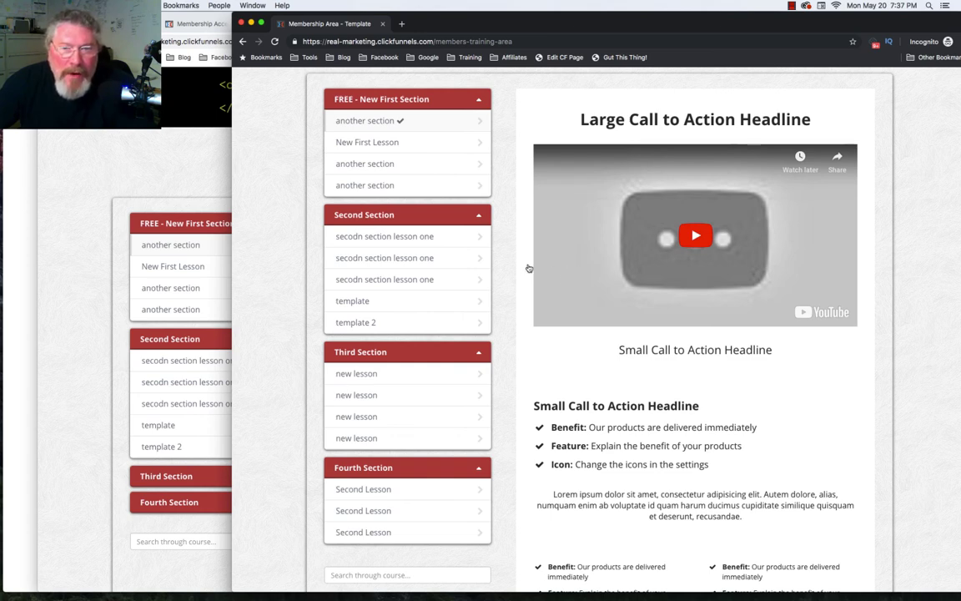
mouse_move(408, 283)
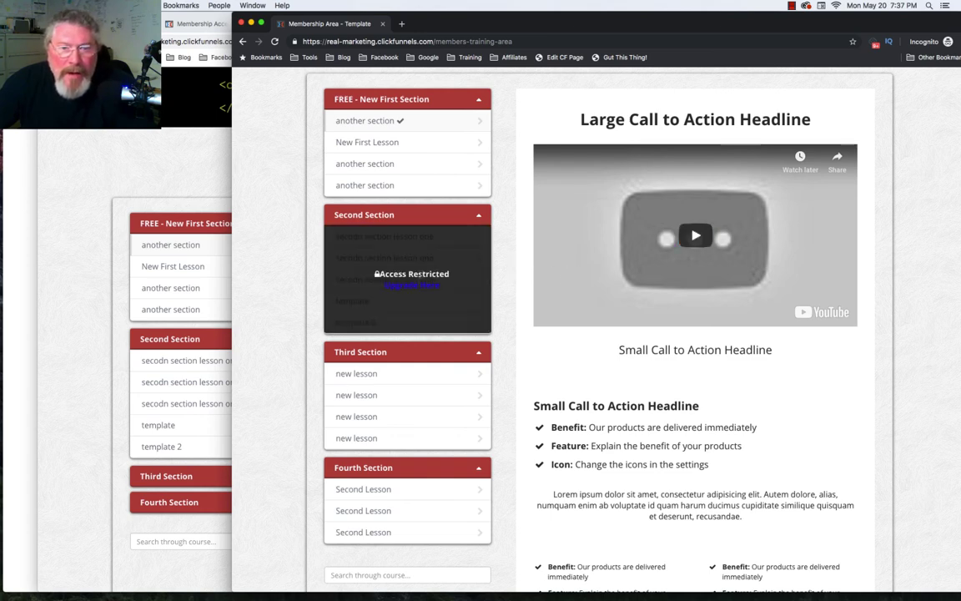
Step: Open the Upgrade to Premium order page, then switch to the member's demo membership funnel activity
left_click(410, 286)
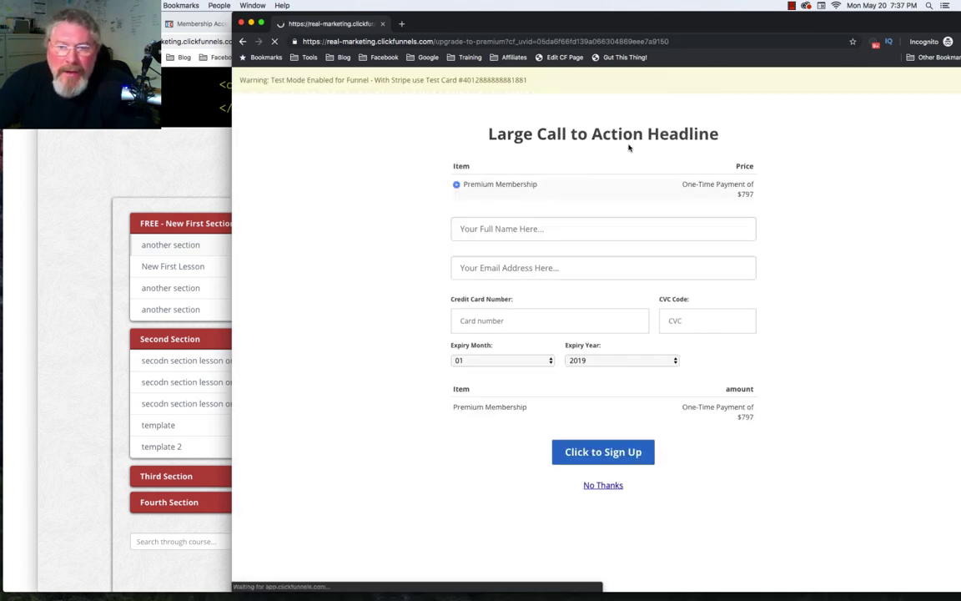
left_click(178, 159)
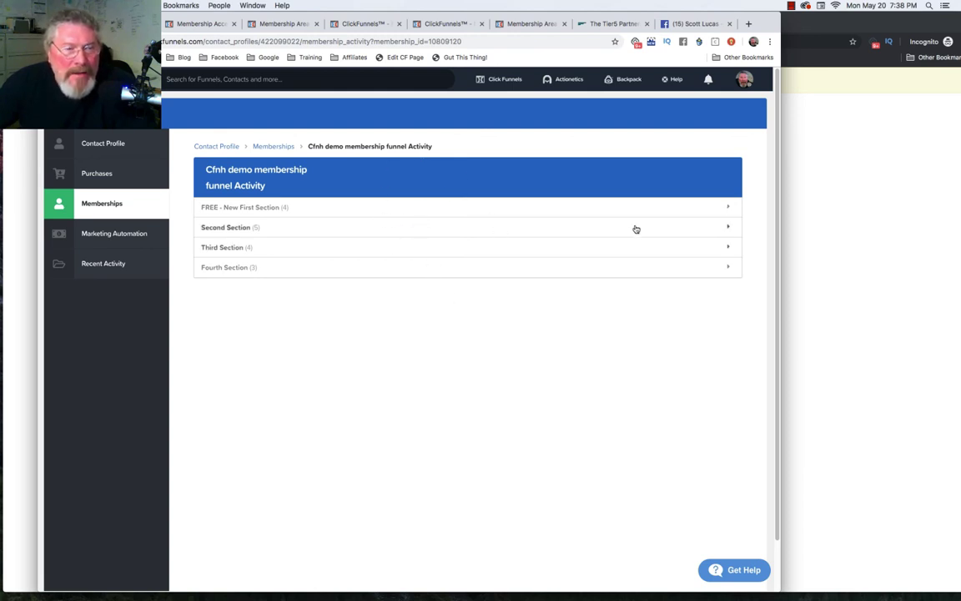
Step: Expand activity rows for FREE - New First Section, Second, Third and Fourth Sections
left_click(728, 207)
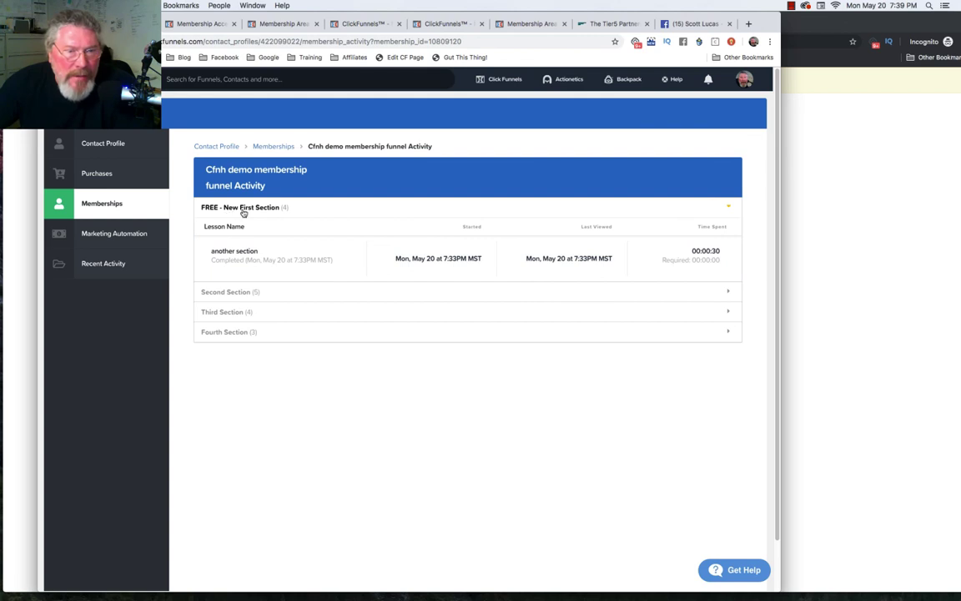
left_click(727, 295)
left_click(727, 334)
left_click(728, 369)
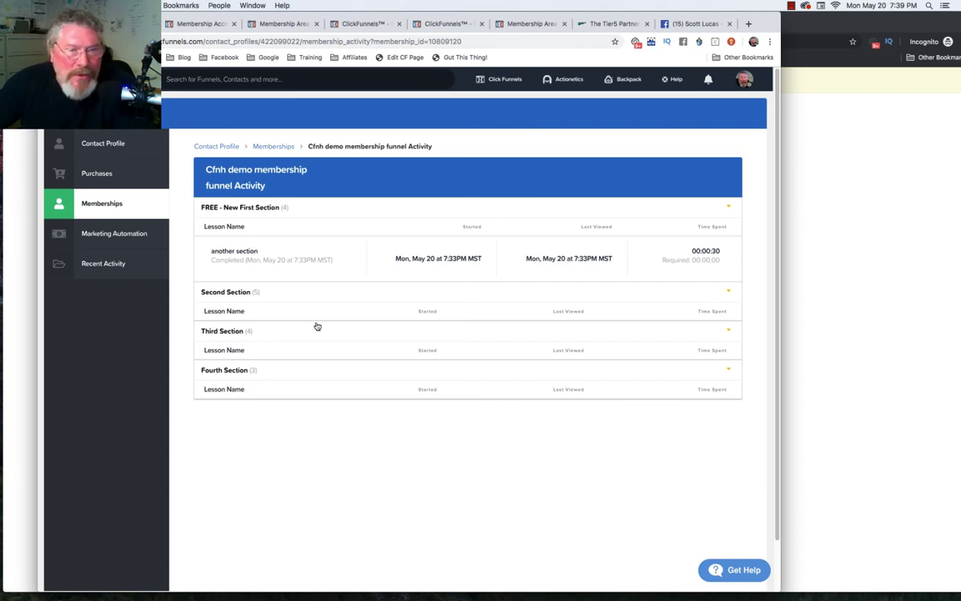
Step: Go back to members-training-area in the incognito window and confirm the Second Section is still restricted
left_click(828, 243)
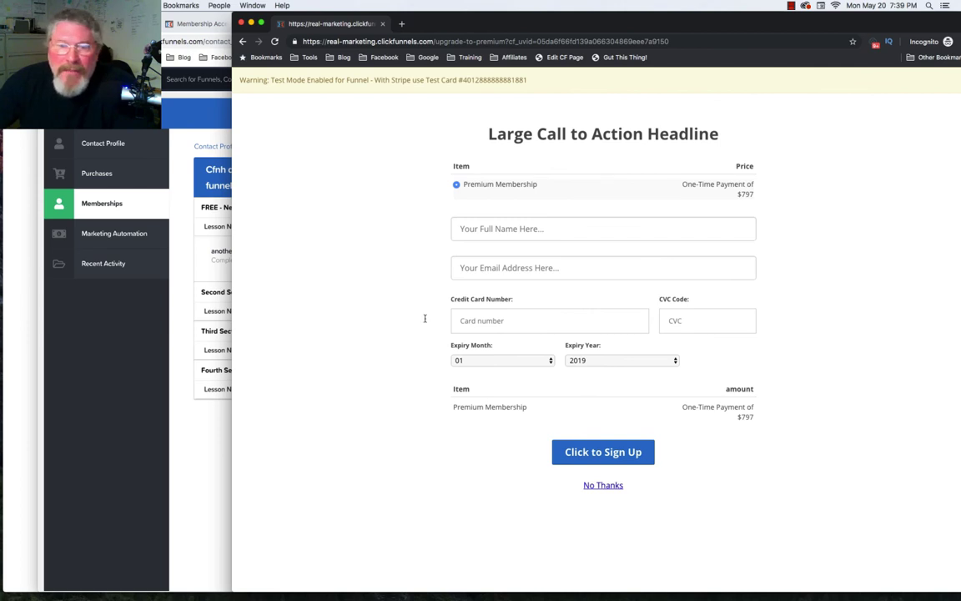
left_click(175, 111)
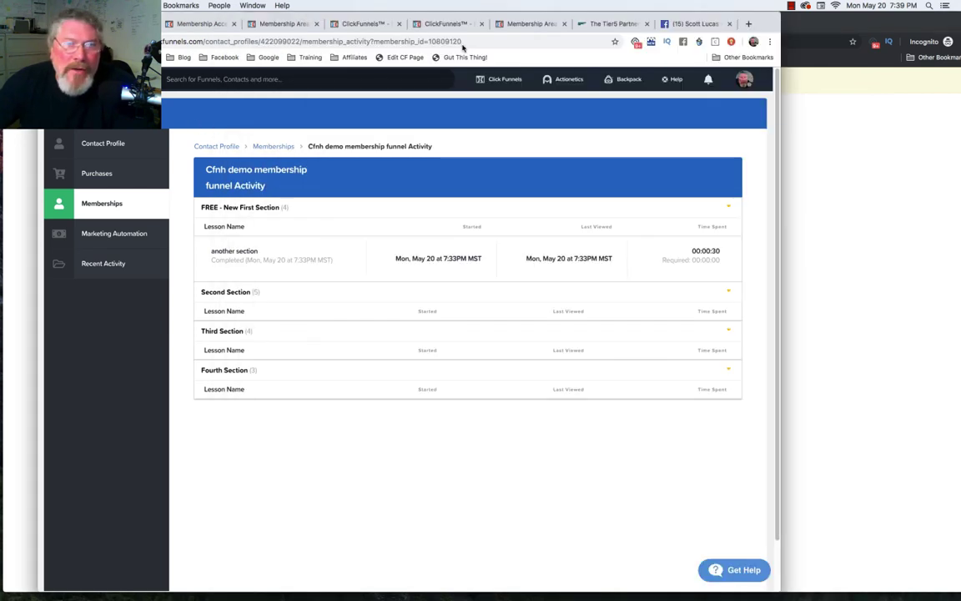
left_click(830, 140)
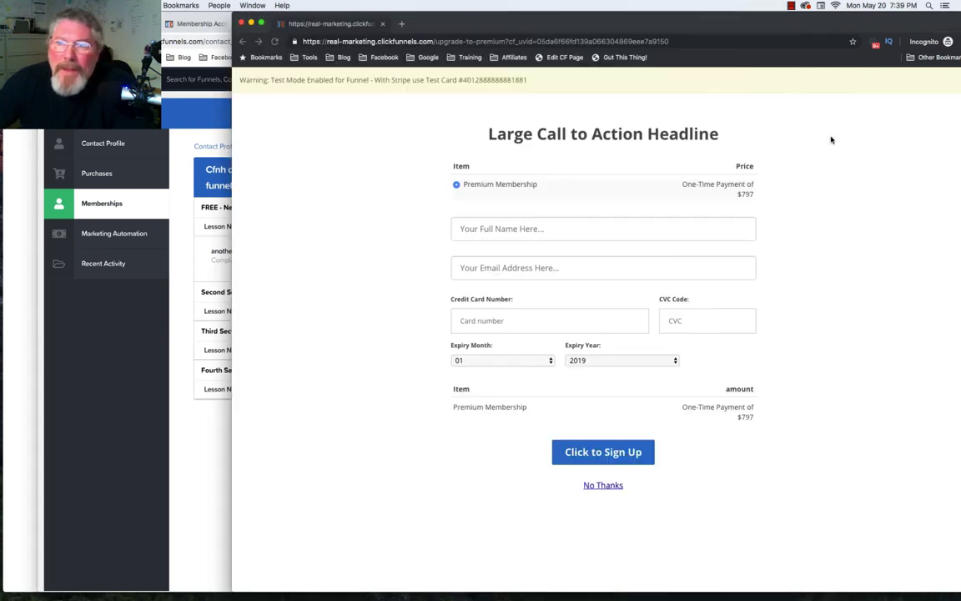
left_click(242, 41)
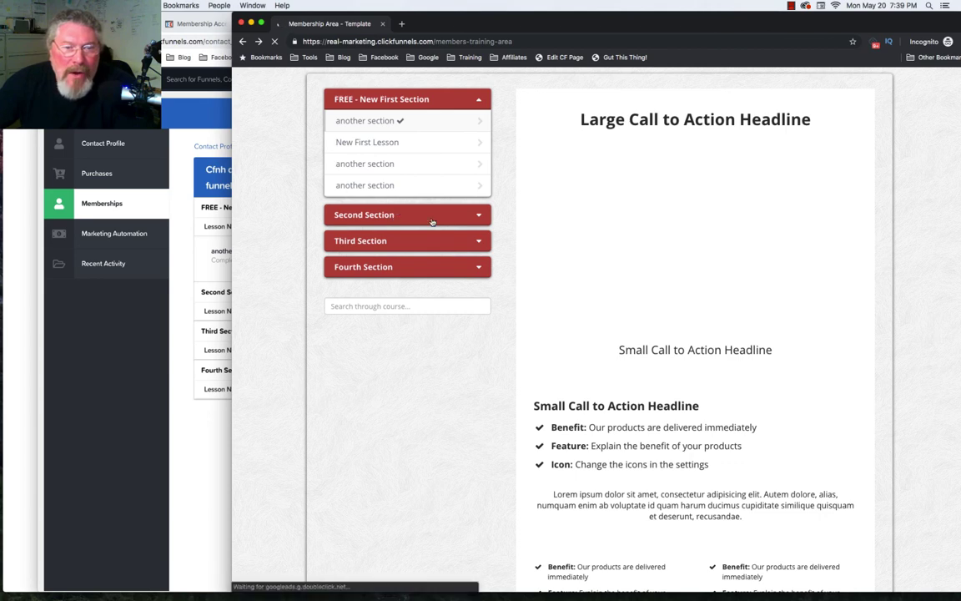
left_click(388, 214)
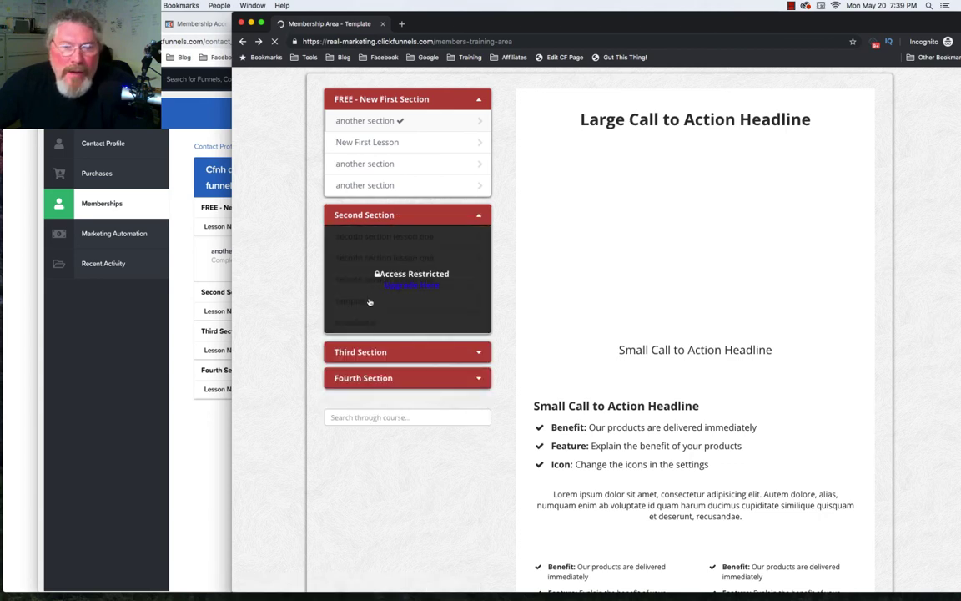